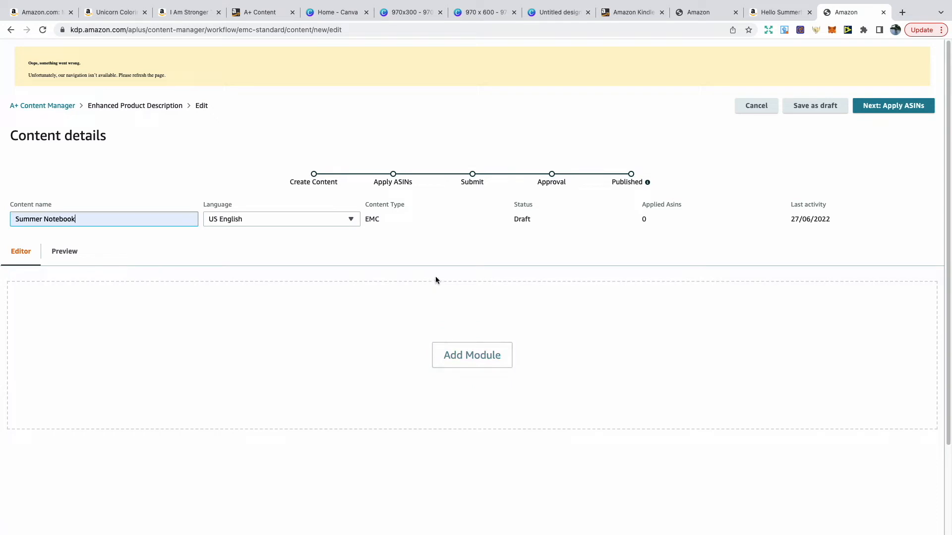
Step: Add a Standard Image & Dark Text Overlay module to the Summer Notebook content
{"action": "left_click", "coordinate": [468, 355]}
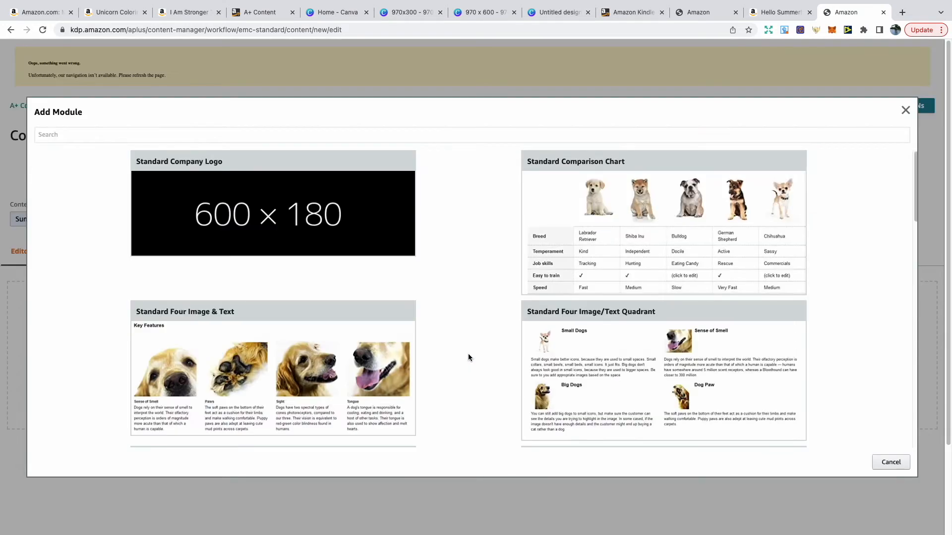
{"action": "scroll", "coordinate": [467, 357], "scroll_direction": "down", "scroll_amount": 2}
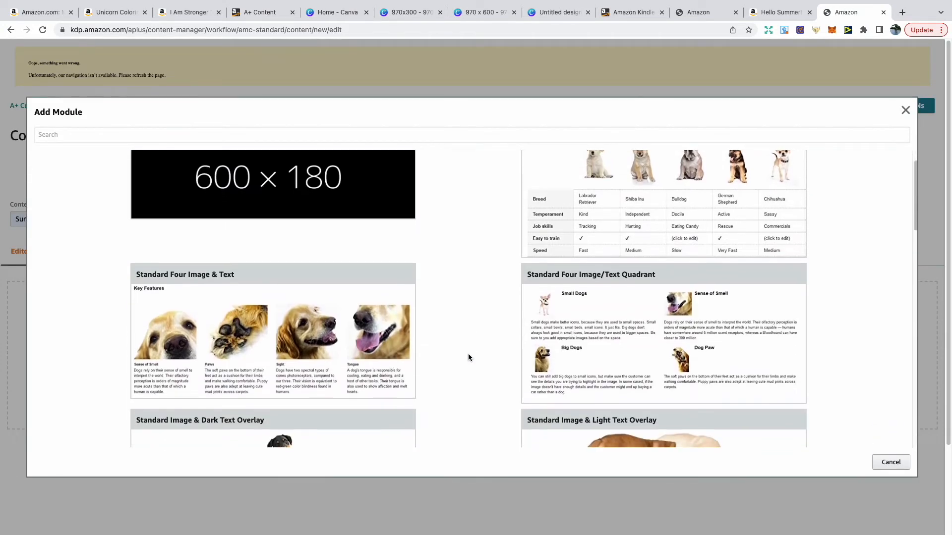
{"action": "scroll", "coordinate": [469, 356], "scroll_direction": "down", "scroll_amount": 2}
{"action": "scroll", "coordinate": [468, 357], "scroll_direction": "down", "scroll_amount": 4}
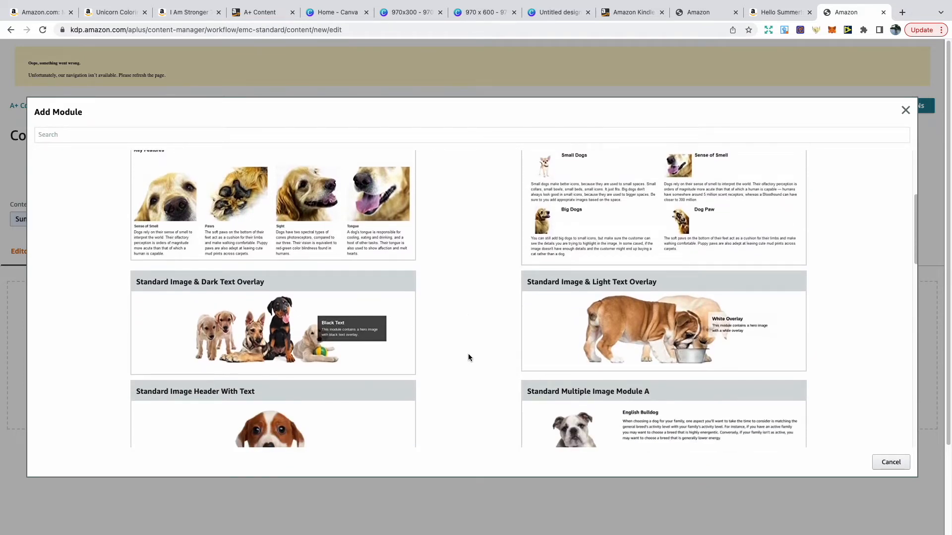
{"action": "scroll", "coordinate": [469, 357], "scroll_direction": "down", "scroll_amount": 2}
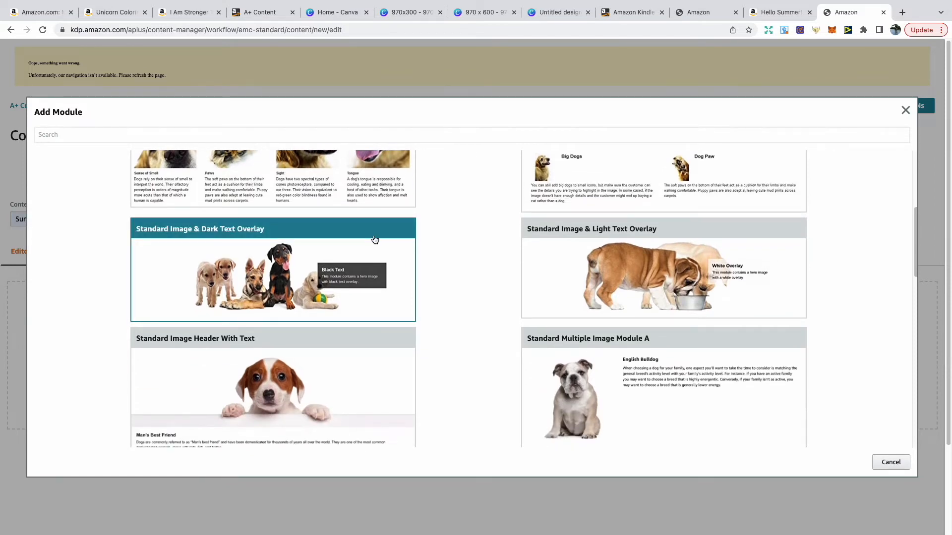
{"action": "left_click", "coordinate": [375, 239]}
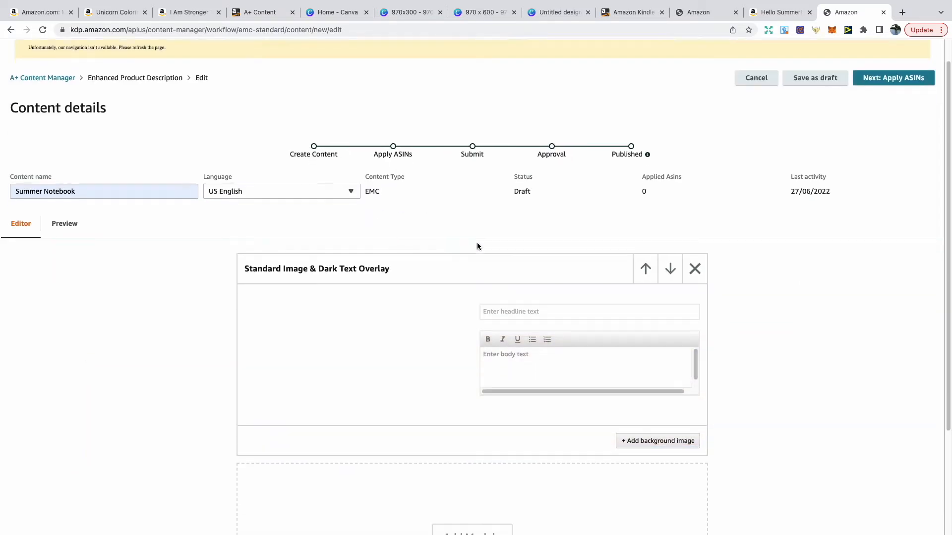
Step: Add a Standard Image Header With Text module below the dark text overlay module
{"action": "scroll", "coordinate": [476, 246], "scroll_direction": "down", "scroll_amount": 3}
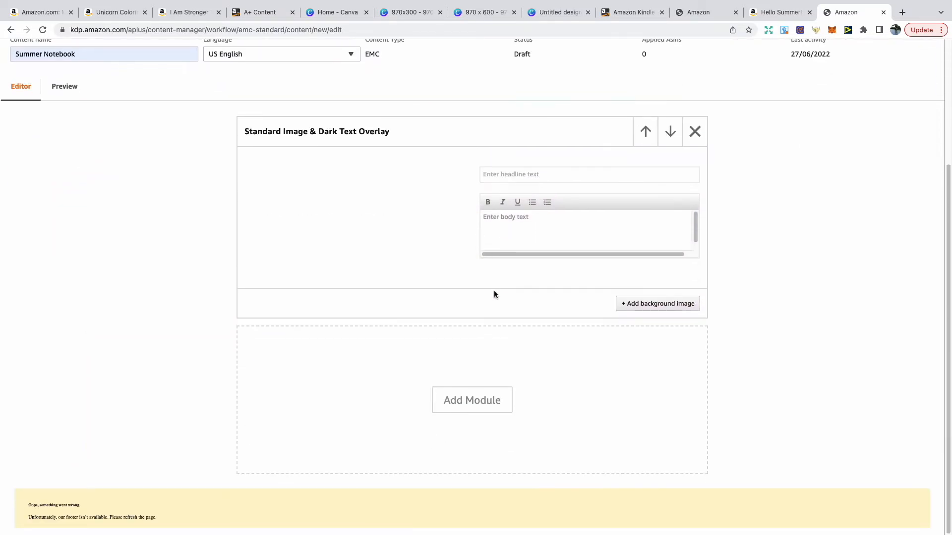
{"action": "left_click", "coordinate": [493, 401]}
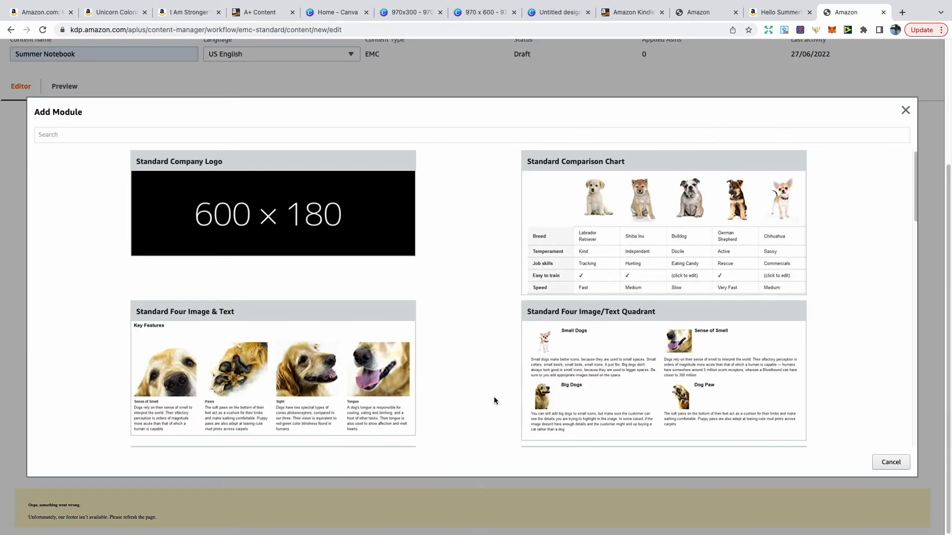
{"action": "scroll", "coordinate": [494, 396], "scroll_direction": "down", "scroll_amount": 5}
{"action": "scroll", "coordinate": [494, 397], "scroll_direction": "down", "scroll_amount": 2}
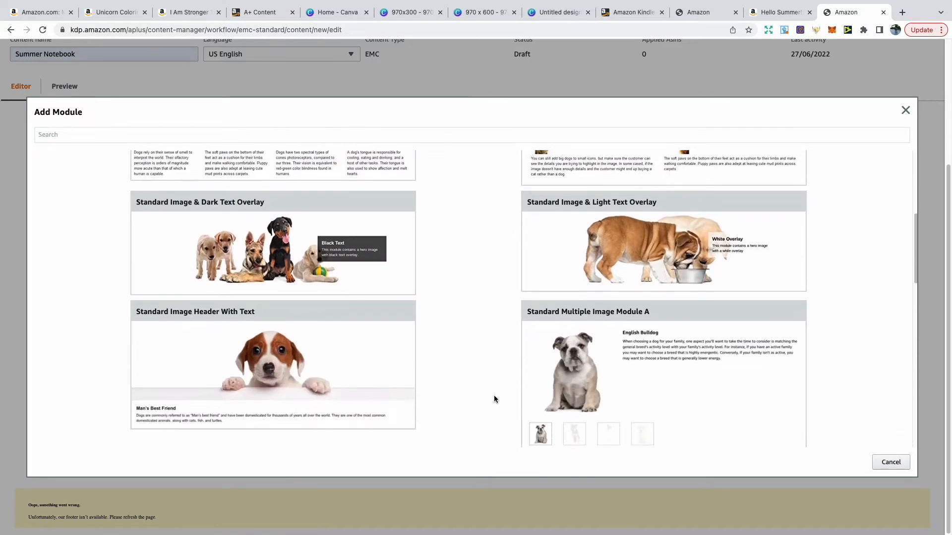
{"action": "scroll", "coordinate": [493, 399], "scroll_direction": "down", "scroll_amount": 1}
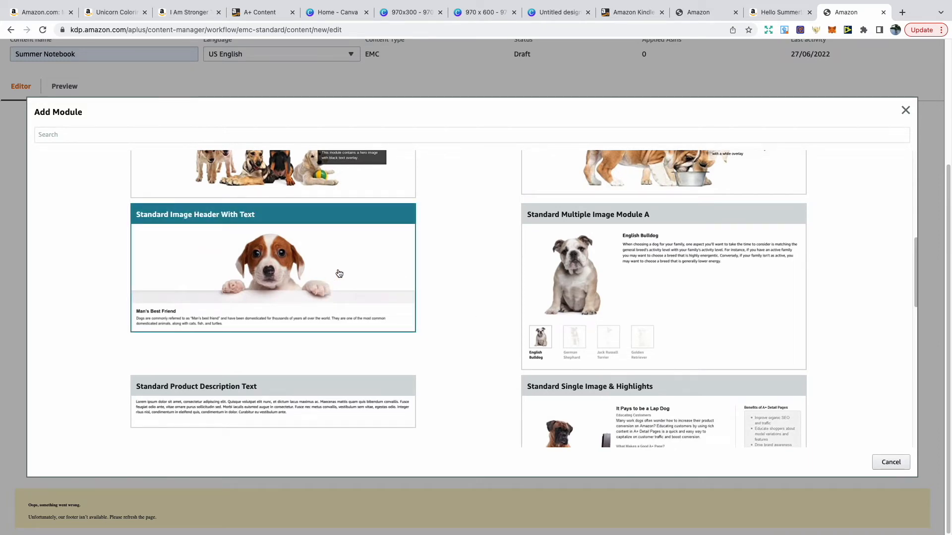
{"action": "left_click", "coordinate": [339, 273]}
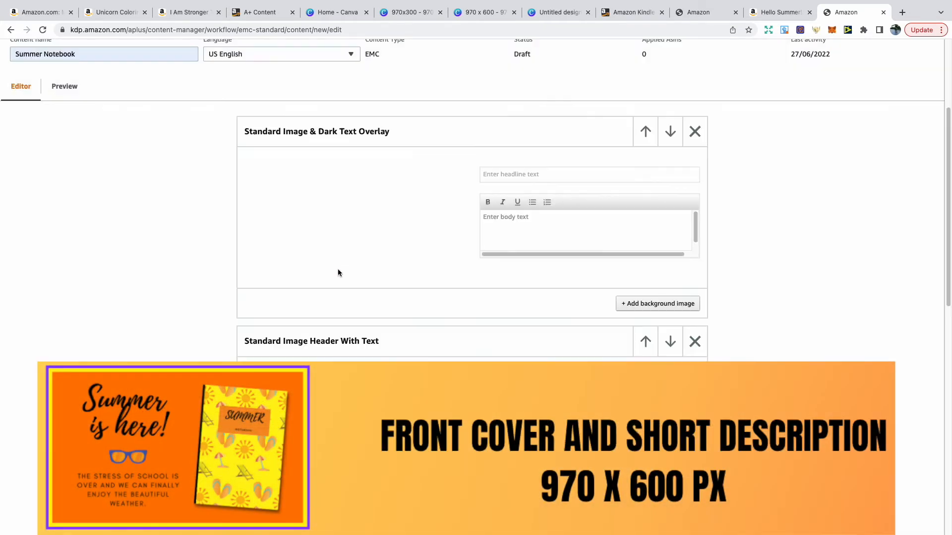
Step: Add a second Standard Image Header With Text module below the first image header module
{"action": "scroll", "coordinate": [444, 339], "scroll_direction": "down", "scroll_amount": 2}
{"action": "scroll", "coordinate": [446, 342], "scroll_direction": "down", "scroll_amount": 7}
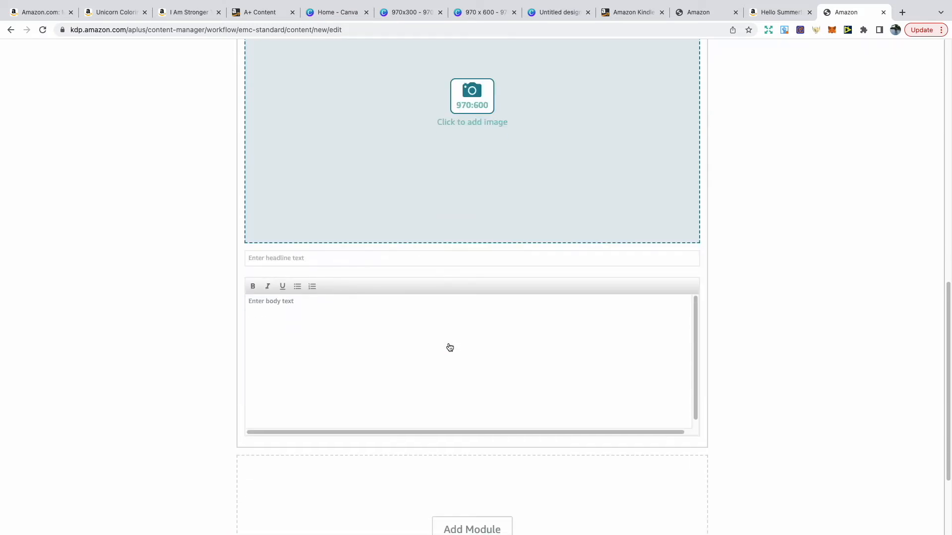
{"action": "scroll", "coordinate": [451, 340], "scroll_direction": "up", "scroll_amount": 2}
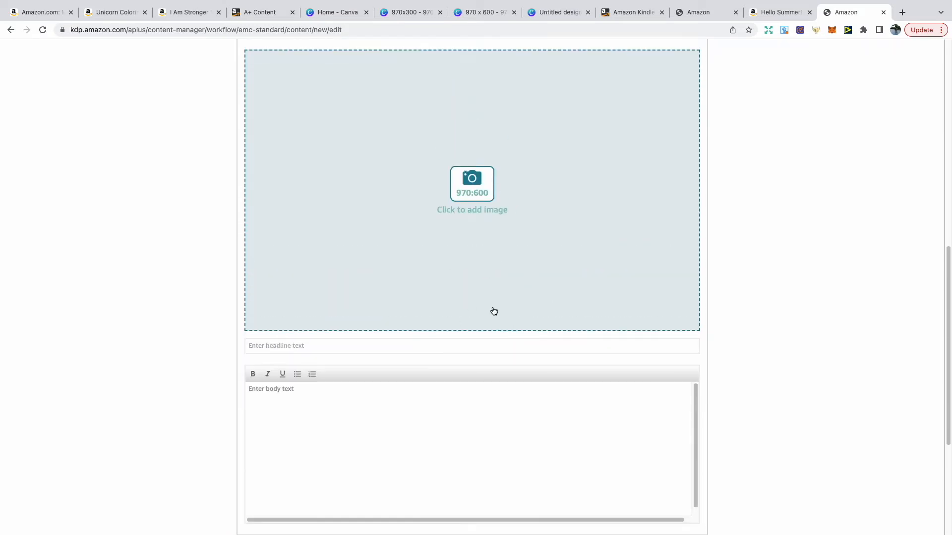
{"action": "scroll", "coordinate": [493, 312], "scroll_direction": "down", "scroll_amount": 3}
{"action": "scroll", "coordinate": [494, 311], "scroll_direction": "down", "scroll_amount": 1}
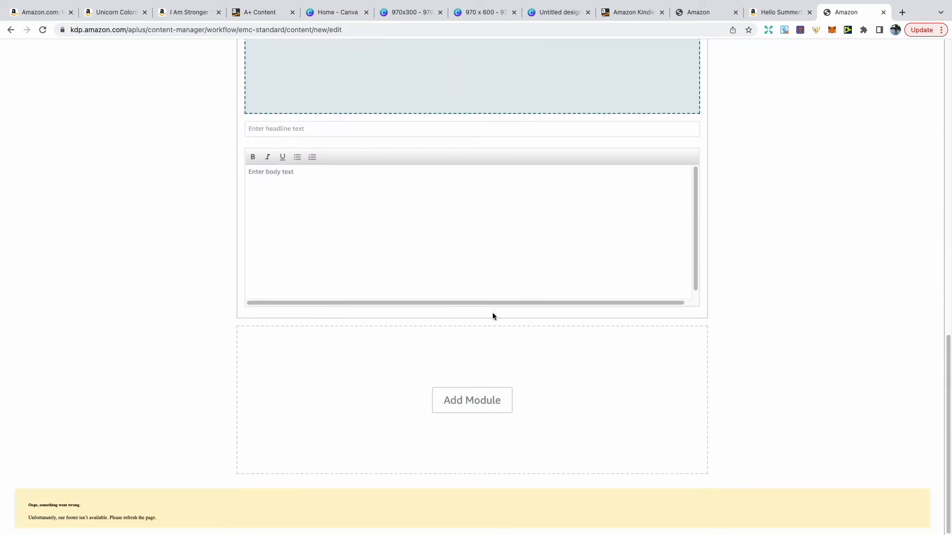
{"action": "left_click", "coordinate": [482, 400]}
{"action": "scroll", "coordinate": [471, 397], "scroll_direction": "down", "scroll_amount": 1}
{"action": "scroll", "coordinate": [471, 398], "scroll_direction": "down", "scroll_amount": 5}
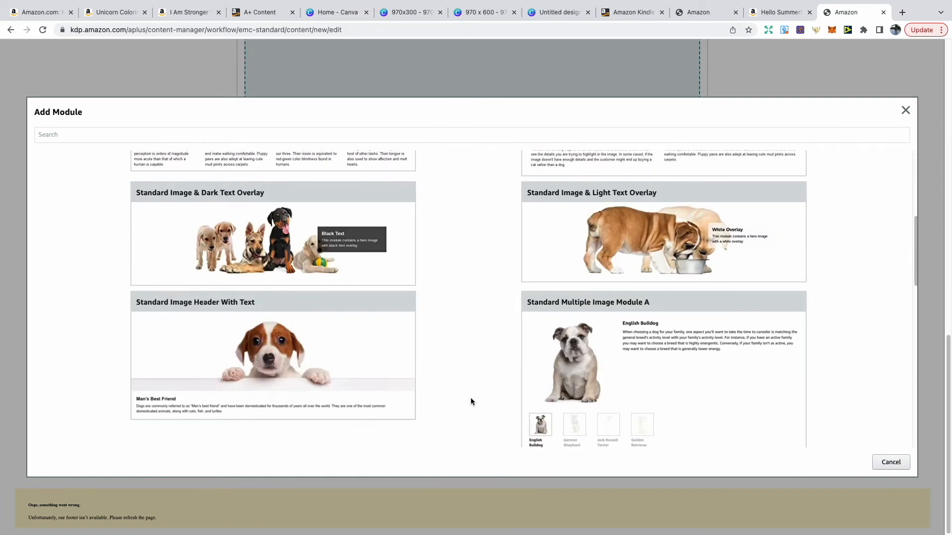
{"action": "scroll", "coordinate": [471, 397], "scroll_direction": "down", "scroll_amount": 2}
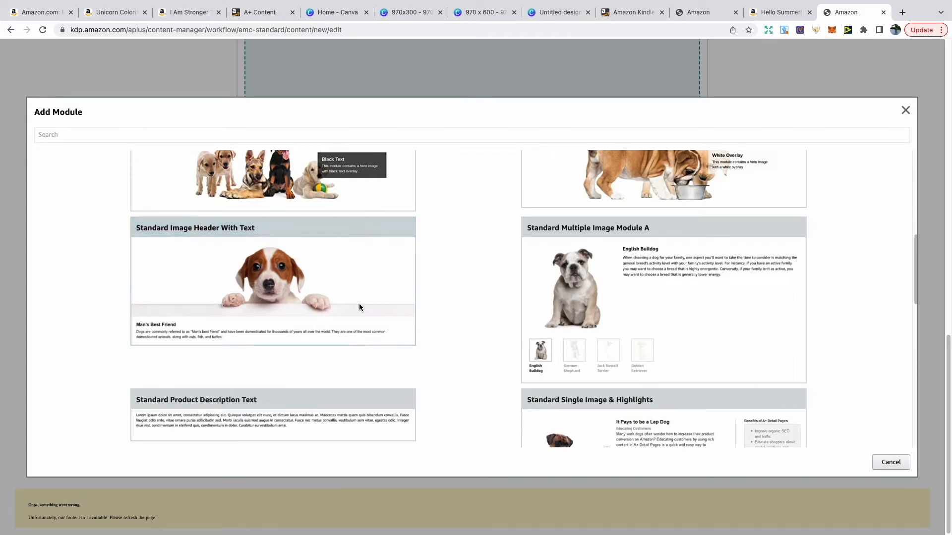
{"action": "left_click", "coordinate": [361, 308]}
Step: Open the module selection for another module below the second image header module
{"action": "scroll", "coordinate": [421, 342], "scroll_direction": "down", "scroll_amount": 4}
{"action": "scroll", "coordinate": [450, 366], "scroll_direction": "down", "scroll_amount": 7}
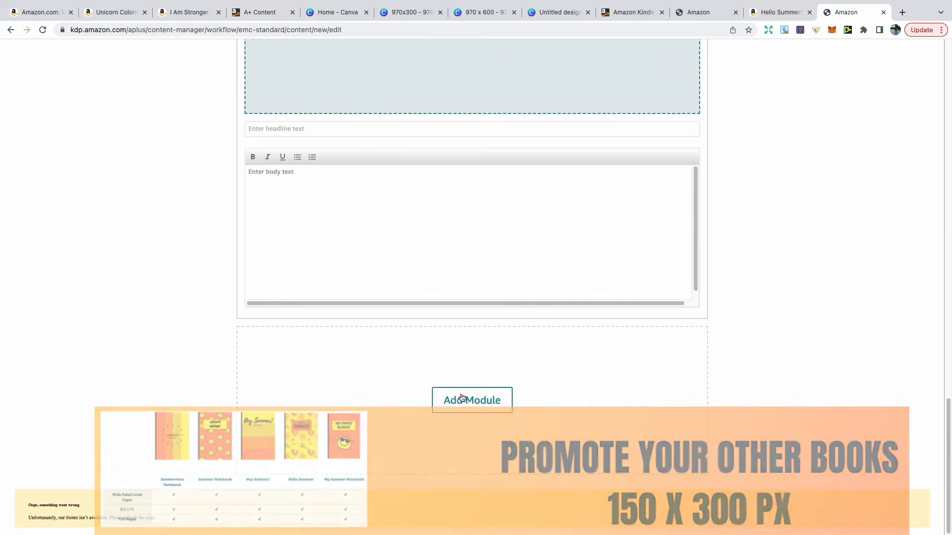
{"action": "left_click", "coordinate": [461, 397]}
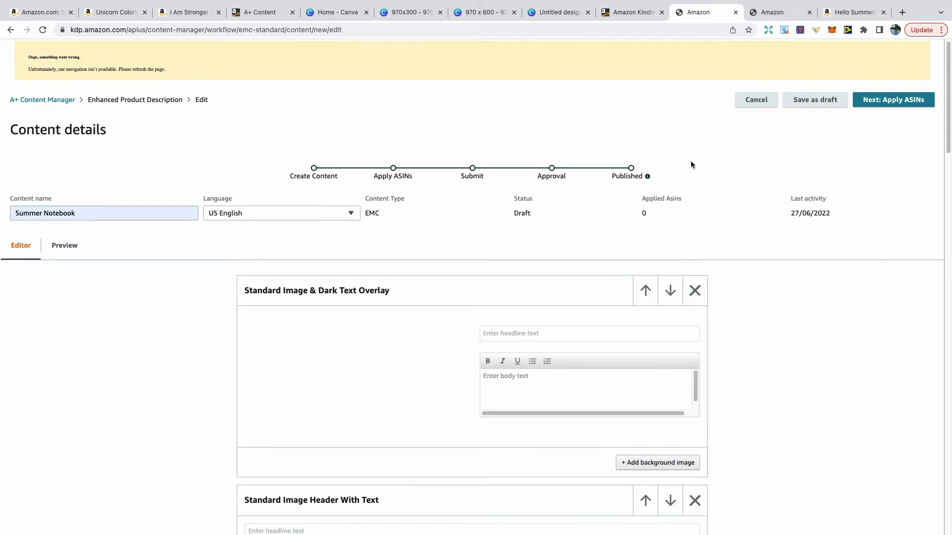
Step: Check the minimum background image size required by the Standard Image & Dark Text Overlay module, leaving without adding an image
{"action": "scroll", "coordinate": [757, 315], "scroll_direction": "down", "scroll_amount": 1}
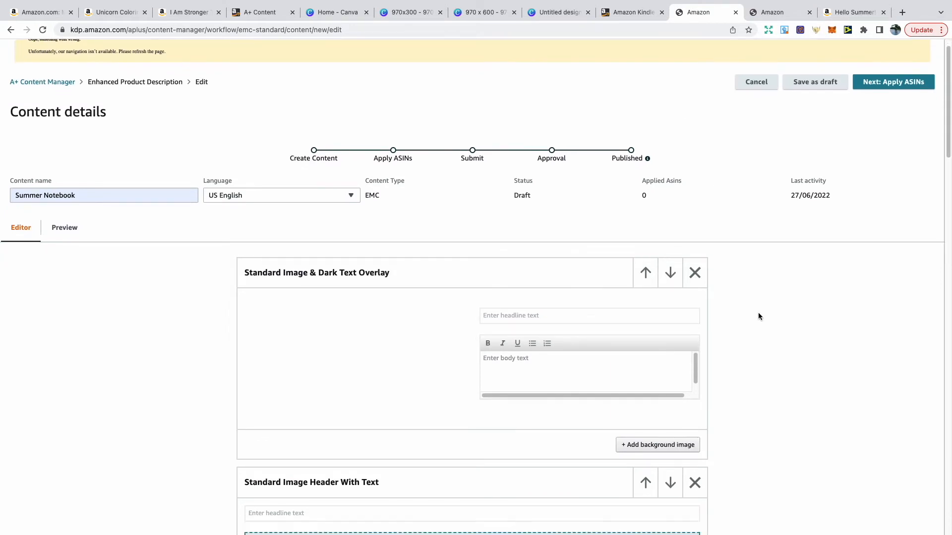
{"action": "scroll", "coordinate": [758, 317], "scroll_direction": "down", "scroll_amount": 1}
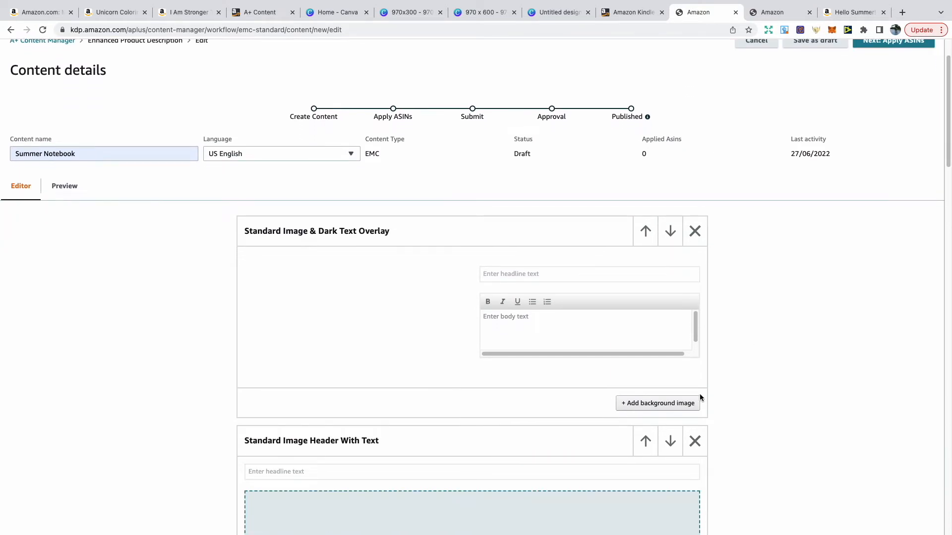
{"action": "left_click", "coordinate": [690, 403]}
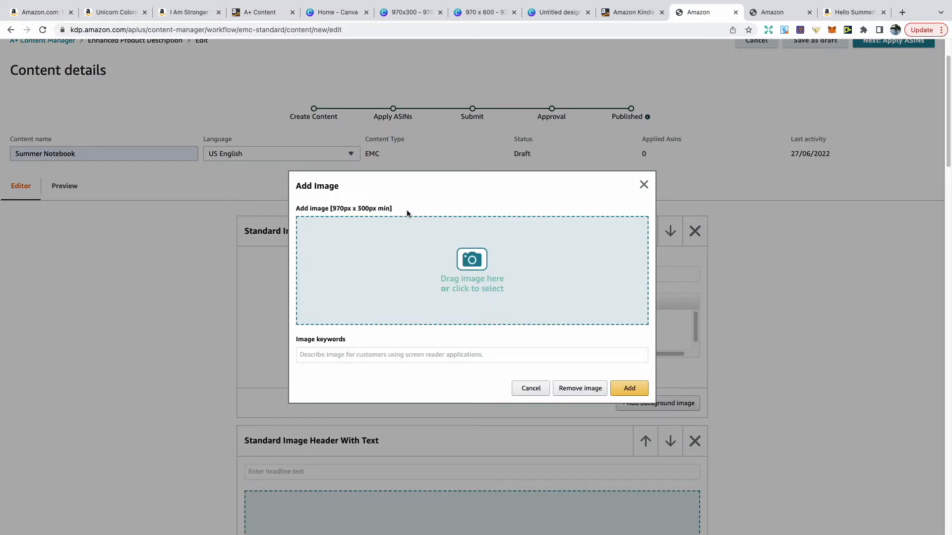
{"action": "left_click_drag", "start_coordinate": [403, 209], "coordinate": [329, 208]}
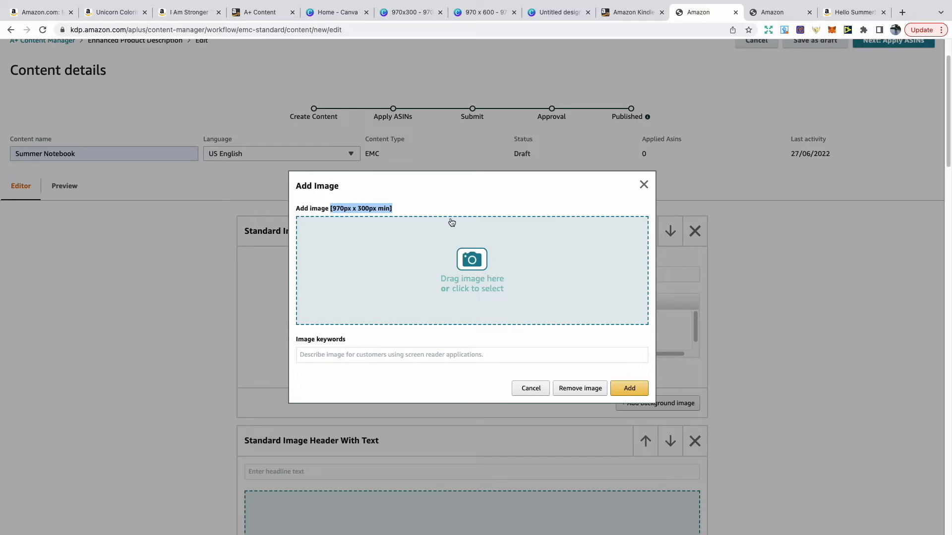
{"action": "left_click", "coordinate": [643, 185]}
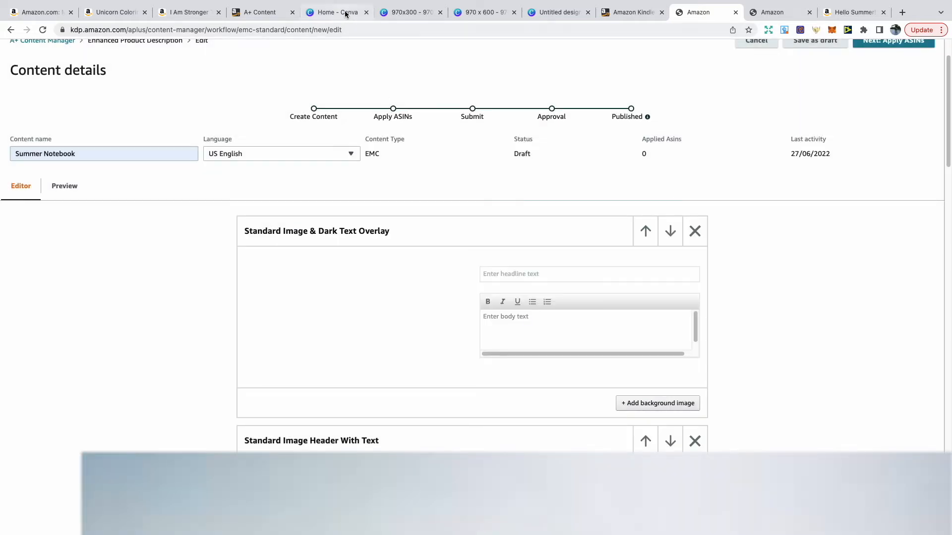
Step: Switch to Canva and fill in a custom design size of 970 × 300 px
{"action": "left_click", "coordinate": [344, 13]}
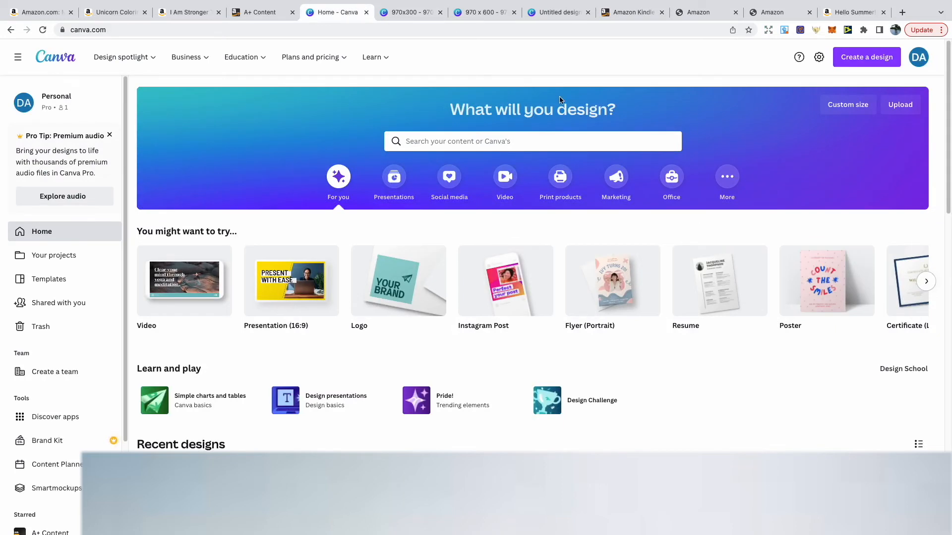
{"action": "left_click", "coordinate": [871, 57]}
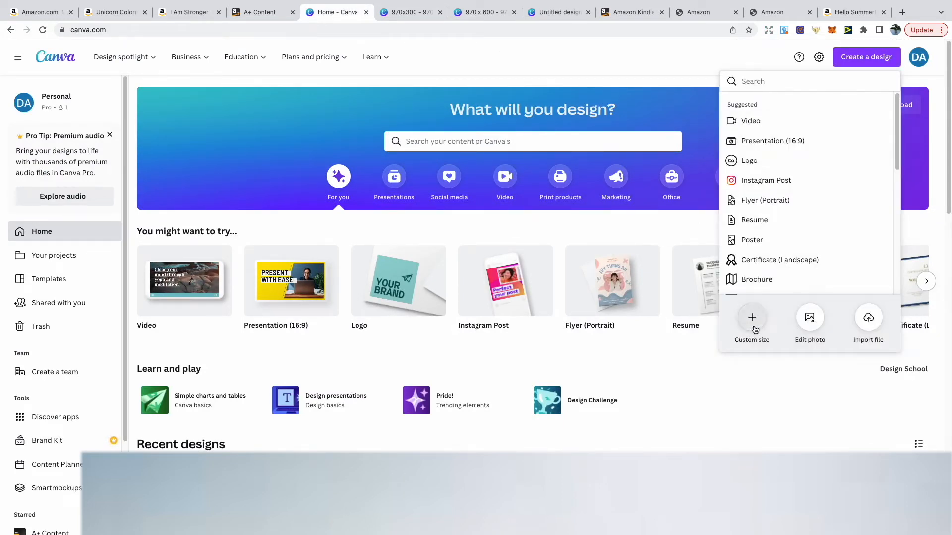
{"action": "left_click", "coordinate": [752, 317]}
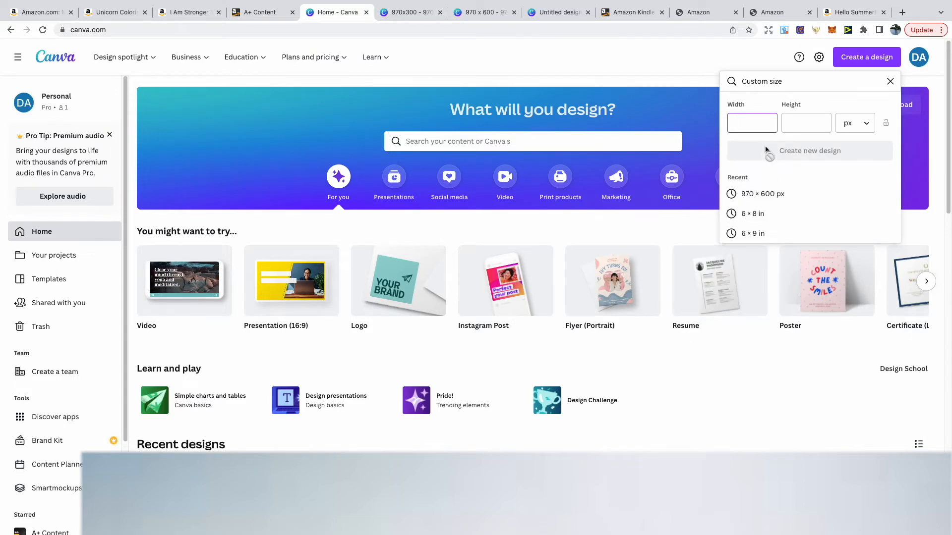
{"action": "type", "text": "970"}
{"action": "key", "text": "Tab"}
{"action": "type", "text": "300"}
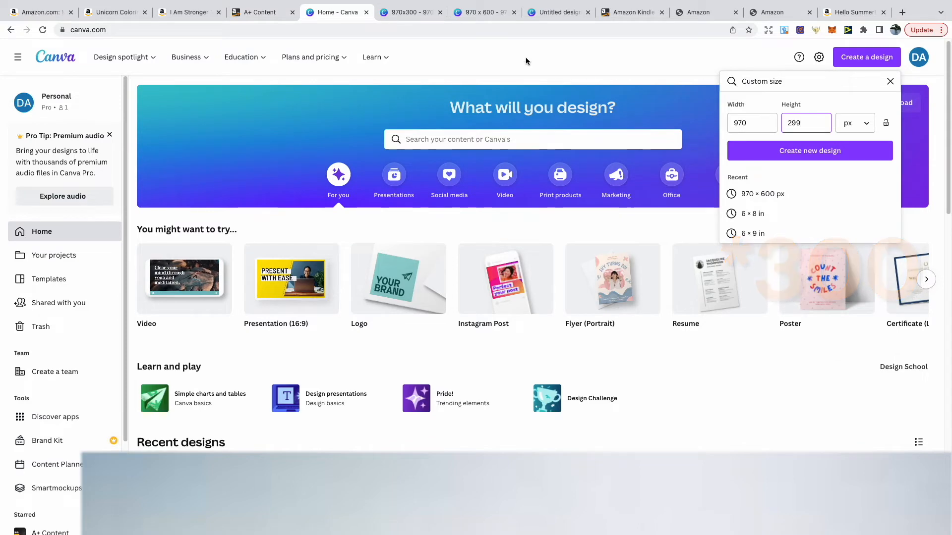
Step: Open the existing 970x300 Summer Publications banner design, collapse the template list and bring up its PNG download options
{"action": "left_click", "coordinate": [414, 11]}
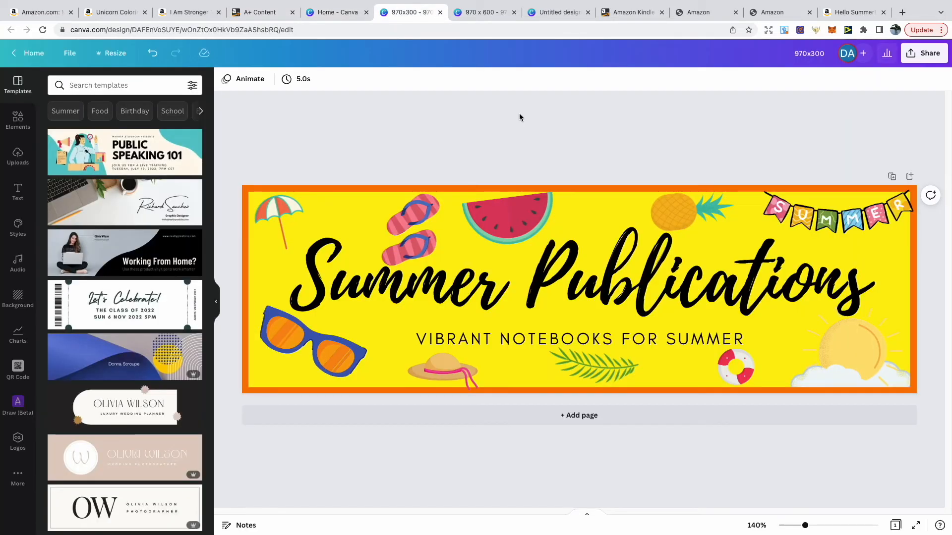
{"action": "left_click", "coordinate": [217, 304]}
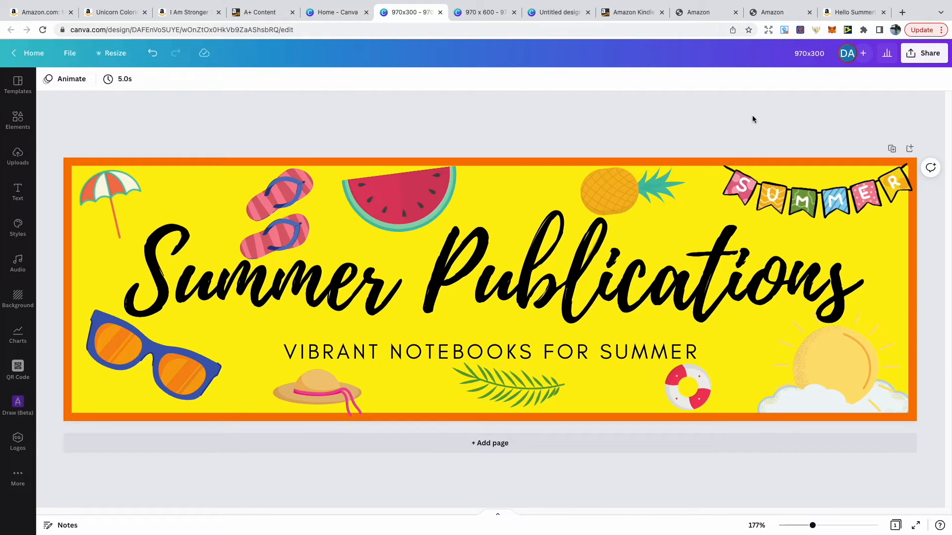
{"action": "left_click", "coordinate": [925, 54]}
{"action": "left_click", "coordinate": [826, 293]}
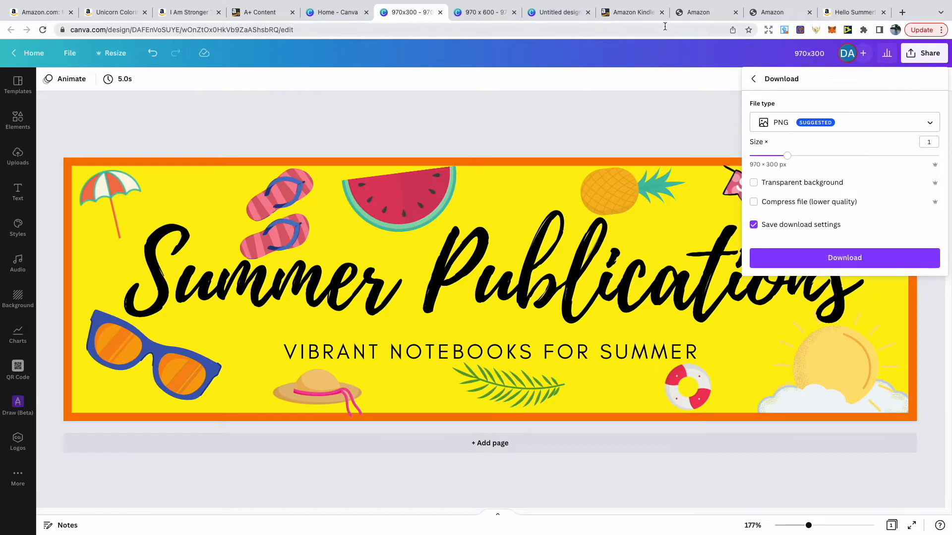
Step: Back in the A+ content editor, add the Summer Publications banner as the overlay module's background image with keywords "Summer Publication Logo Design"
{"action": "left_click", "coordinate": [683, 14]}
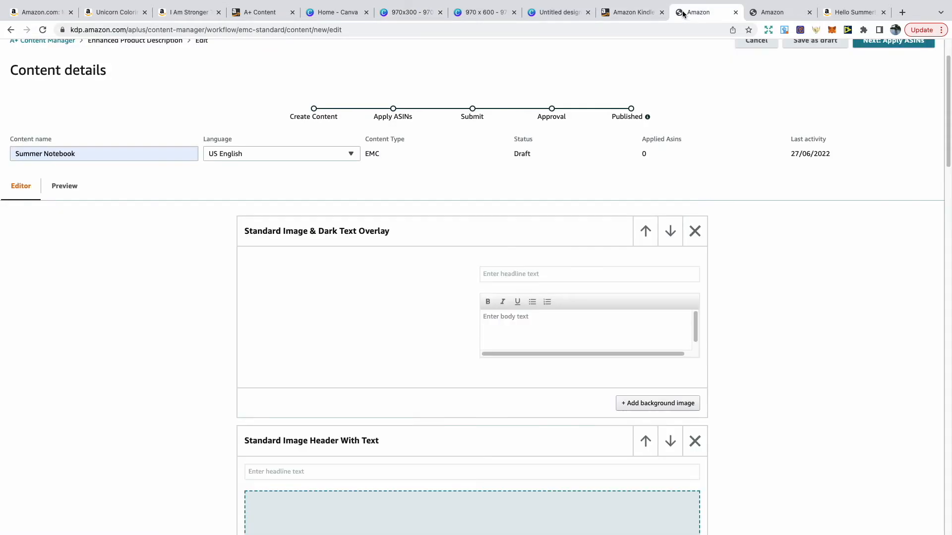
{"action": "left_click", "coordinate": [630, 402]}
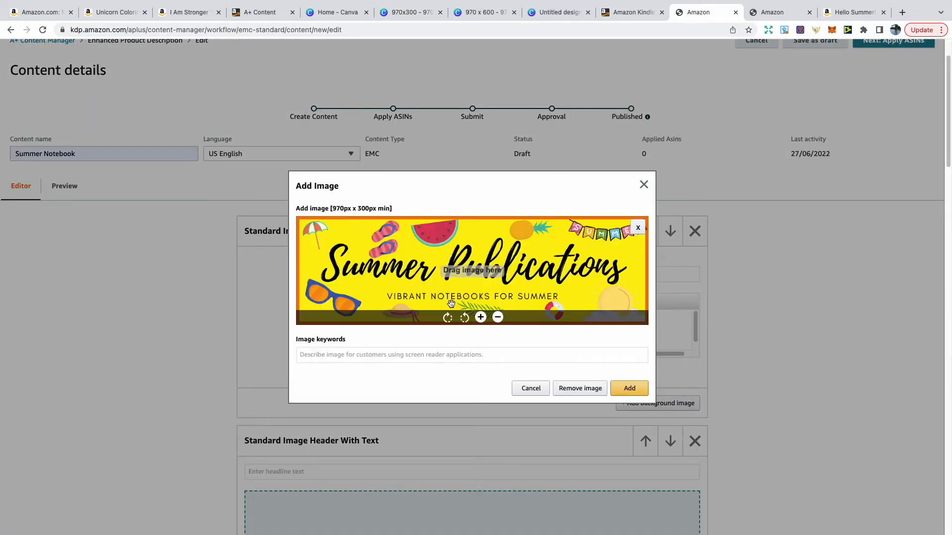
{"action": "left_click", "coordinate": [414, 351]}
{"action": "type", "text": "Su"}
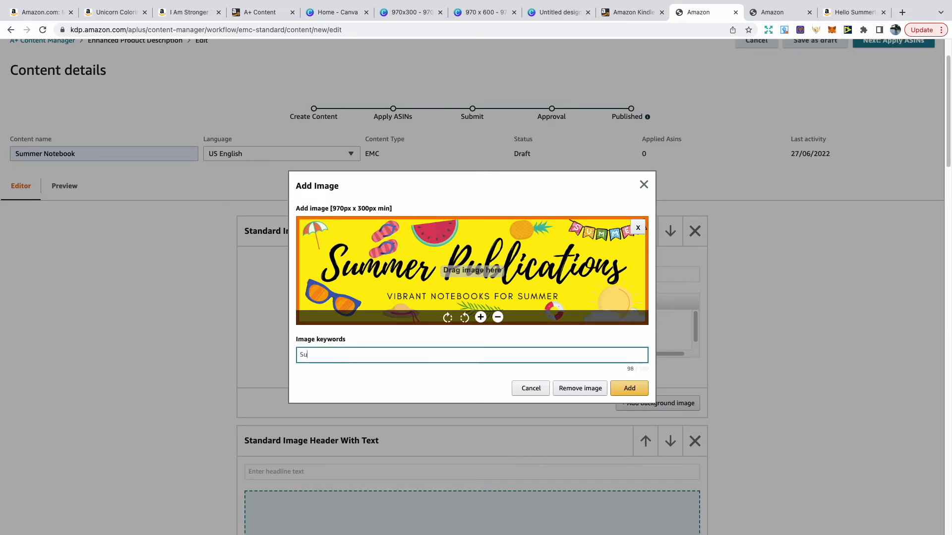
{"action": "type", "text": "mmer Publication Logo Design"}
{"action": "left_click", "coordinate": [629, 388]}
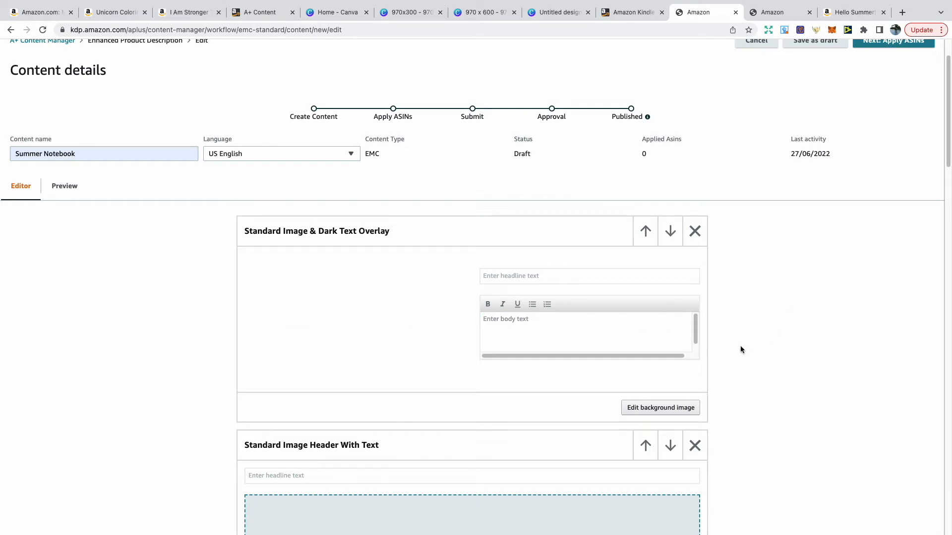
{"action": "scroll", "coordinate": [740, 349], "scroll_direction": "down", "scroll_amount": 7}
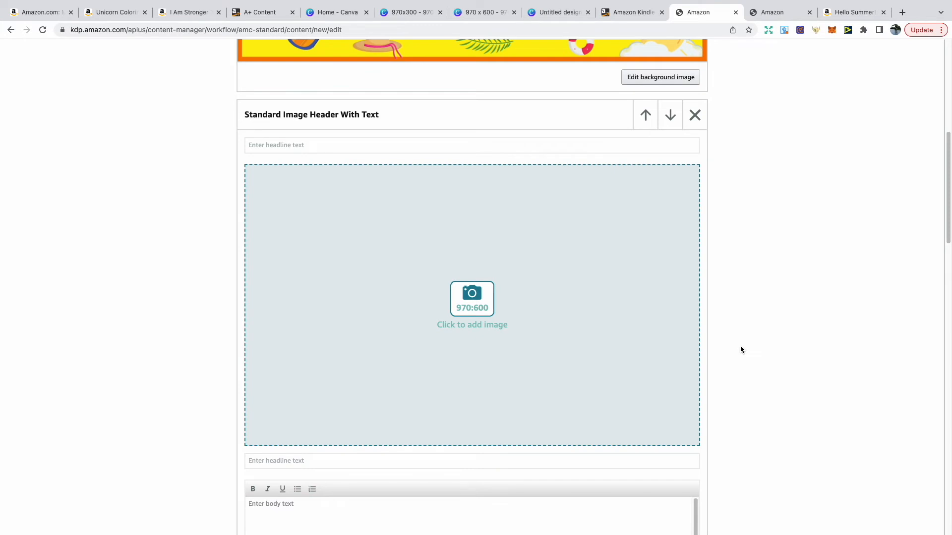
{"action": "scroll", "coordinate": [728, 346], "scroll_direction": "down", "scroll_amount": 10}
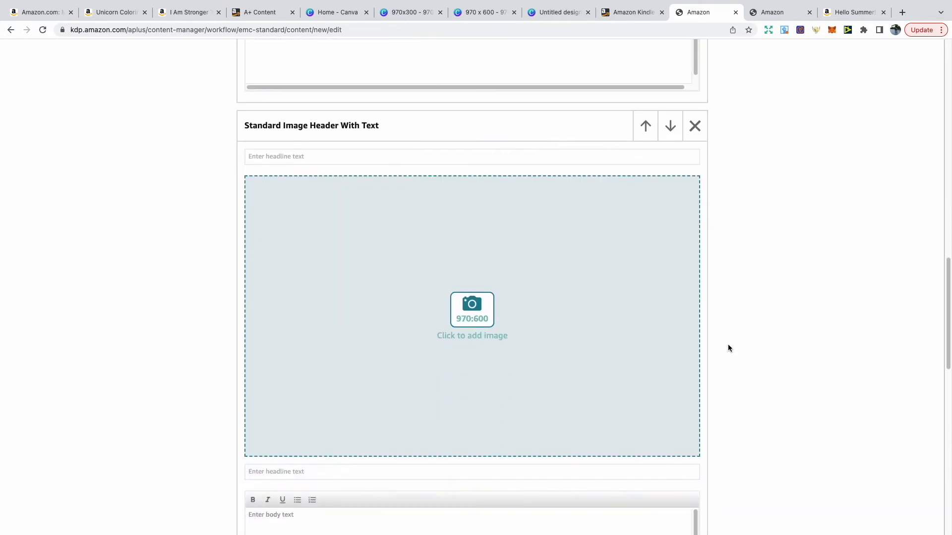
Step: Check the Standard Image Header With Text module's image size and fill in a 970 × 600 px custom design size in Canva
{"action": "scroll", "coordinate": [728, 348], "scroll_direction": "down", "scroll_amount": 10}
{"action": "scroll", "coordinate": [728, 348], "scroll_direction": "up", "scroll_amount": 1}
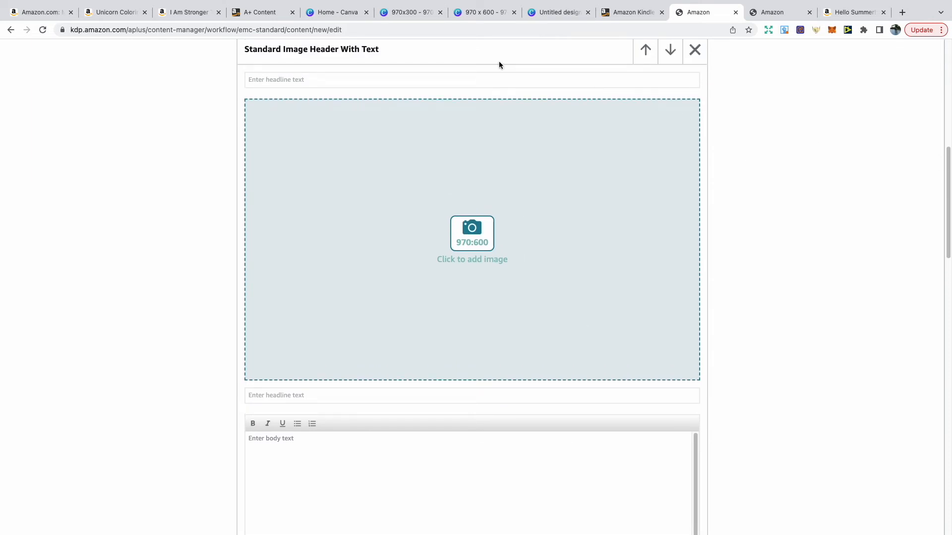
{"action": "left_click", "coordinate": [355, 17]}
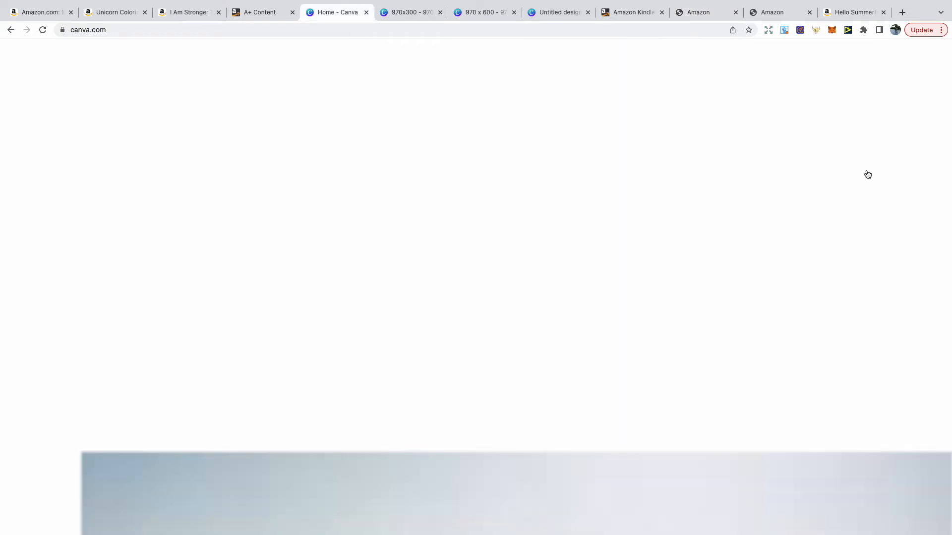
{"action": "type", "text": "600"}
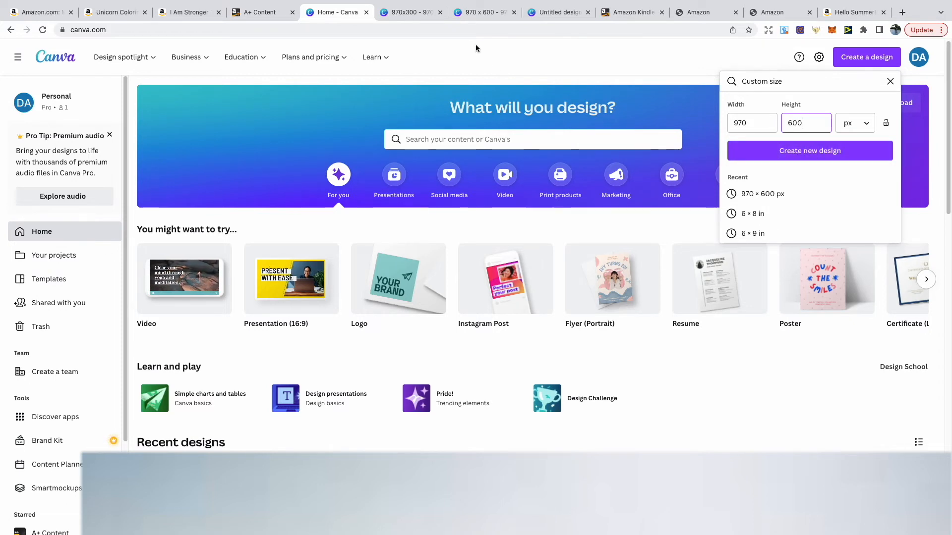
Step: Open the existing 970 x 600 design and view the Shadows effects of the notebook cover image and the paragraph on page 1
{"action": "left_click", "coordinate": [471, 14]}
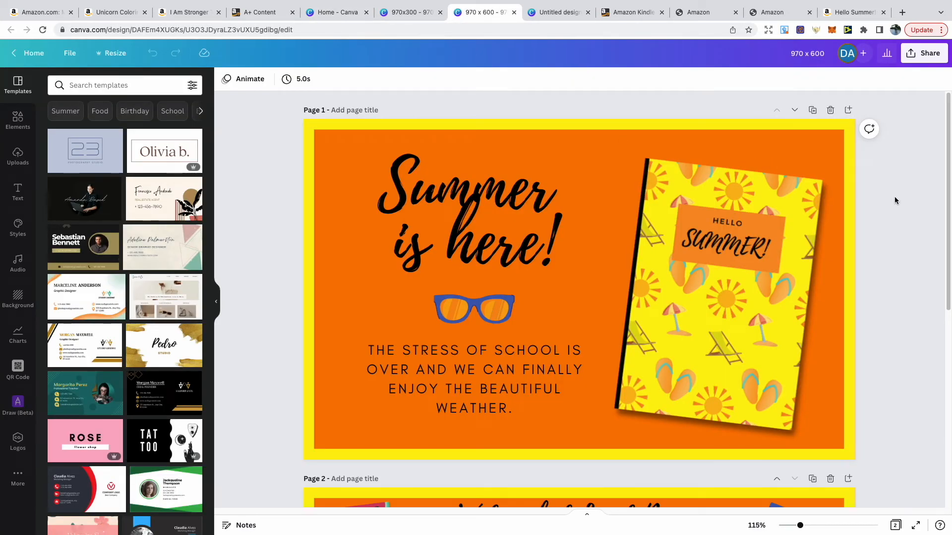
{"action": "left_click", "coordinate": [216, 300]}
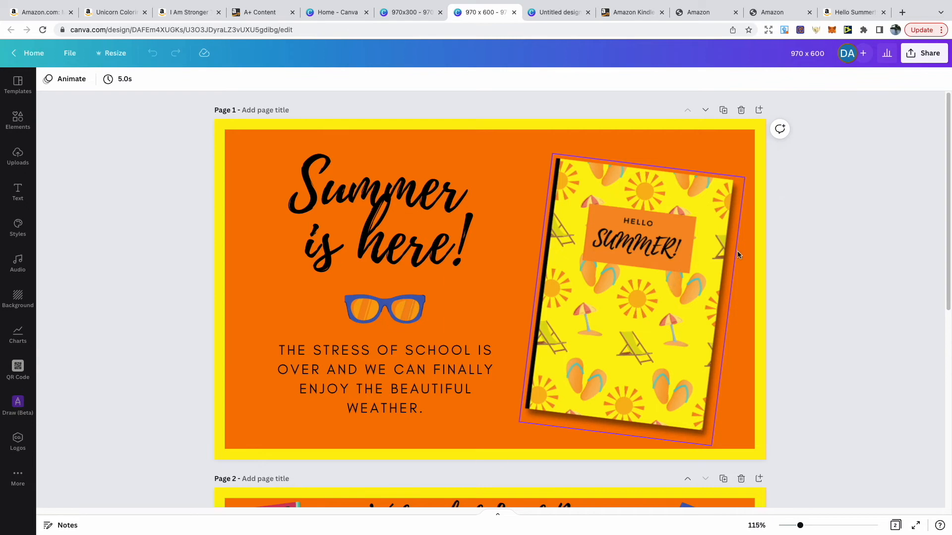
{"action": "left_click", "coordinate": [694, 254]}
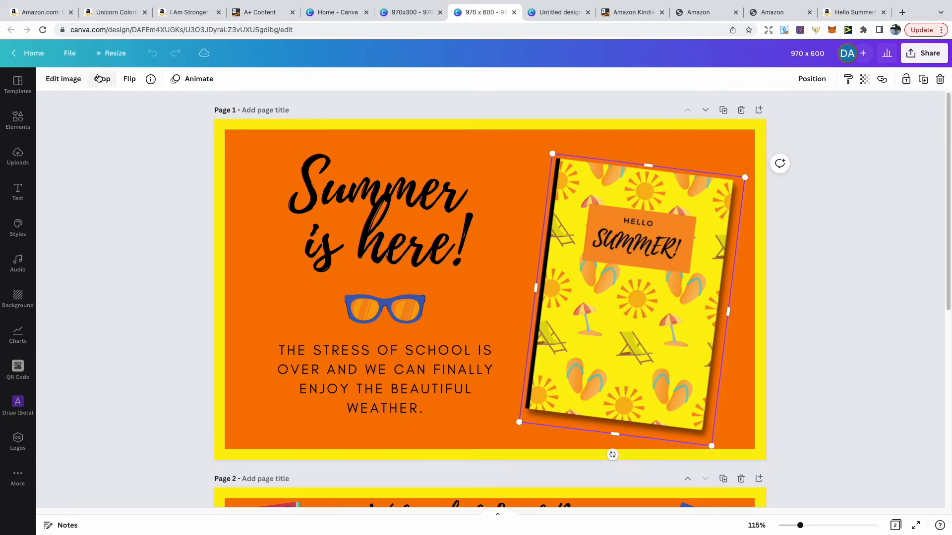
{"action": "left_click", "coordinate": [60, 80]}
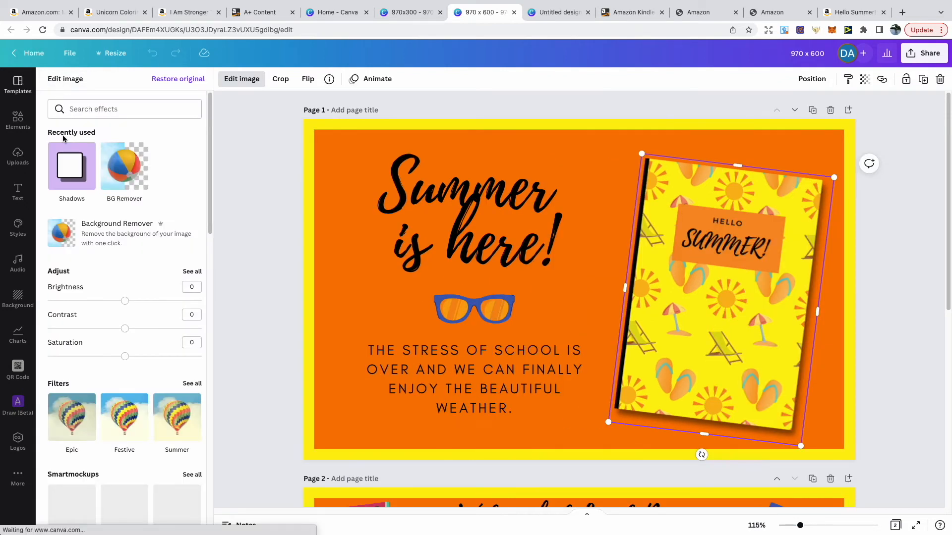
{"action": "left_click", "coordinate": [75, 183]}
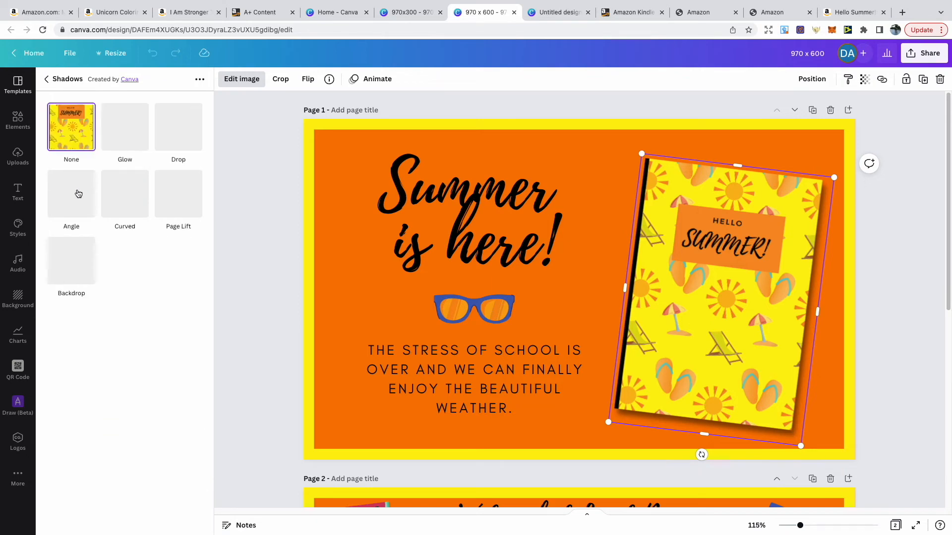
{"action": "left_click", "coordinate": [265, 185]}
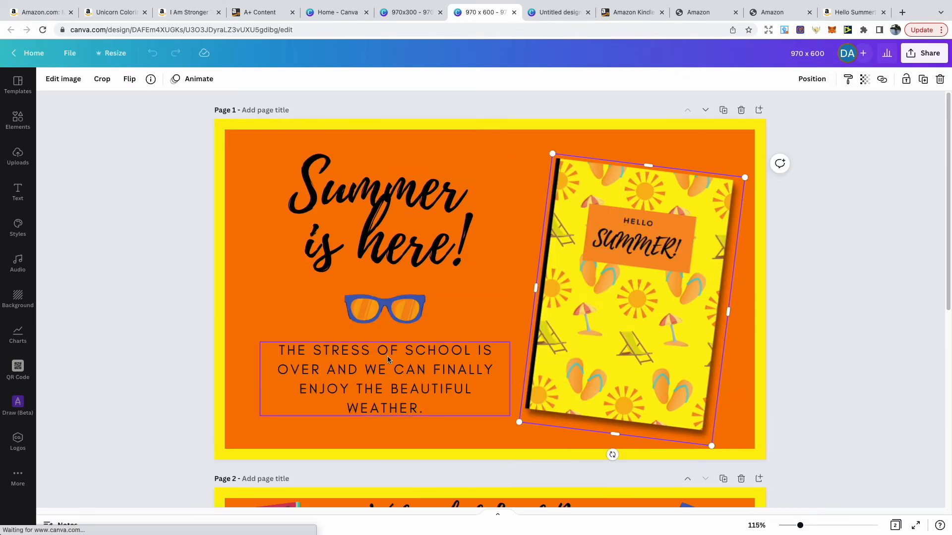
{"action": "left_click", "coordinate": [382, 377]}
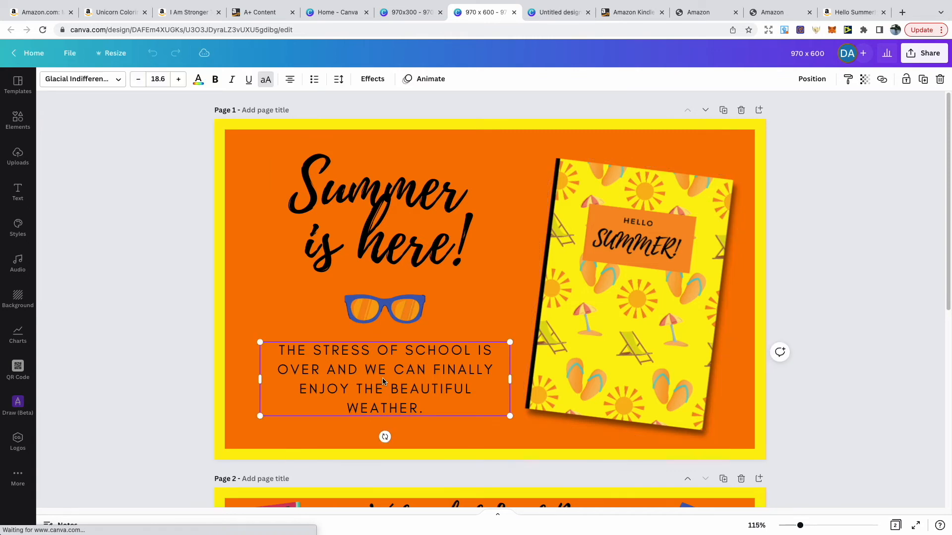
Step: Examine page 2 with the lined-paper spread, selecting its centre divider line and browsing the available elements and the line's settings
{"action": "left_click", "coordinate": [854, 197]}
{"action": "scroll", "coordinate": [855, 197], "scroll_direction": "down", "scroll_amount": 6}
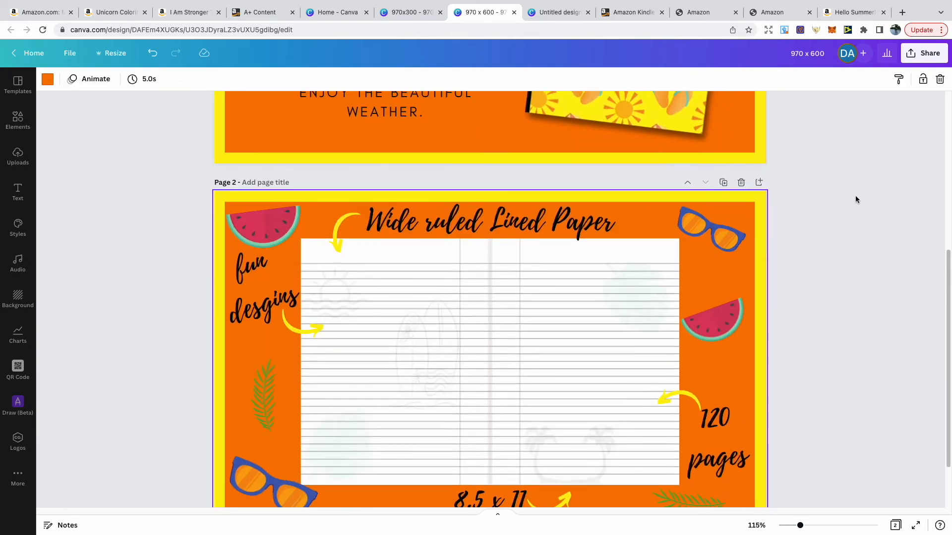
{"action": "scroll", "coordinate": [854, 200], "scroll_direction": "down", "scroll_amount": 1}
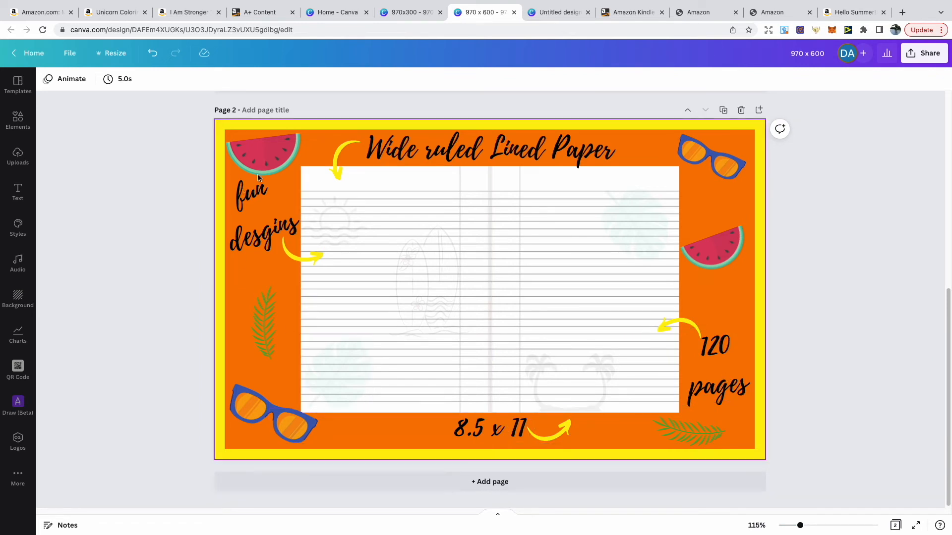
{"action": "left_click", "coordinate": [489, 176]}
{"action": "left_click", "coordinate": [18, 121]}
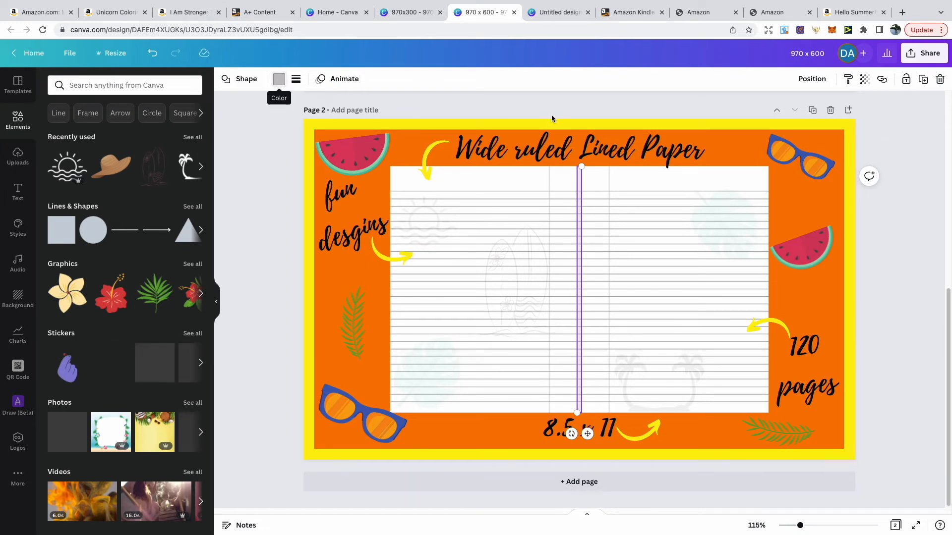
{"action": "left_click", "coordinate": [865, 82]}
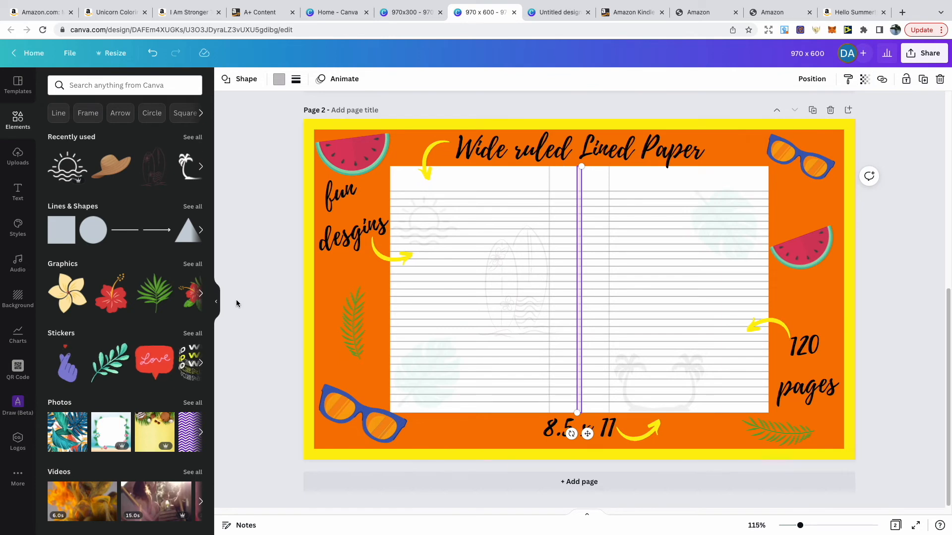
Step: Collapse the elements list and bring up the PNG download options for both pages of the 970 x 600 design
{"action": "left_click", "coordinate": [216, 301]}
{"action": "left_click", "coordinate": [923, 53]}
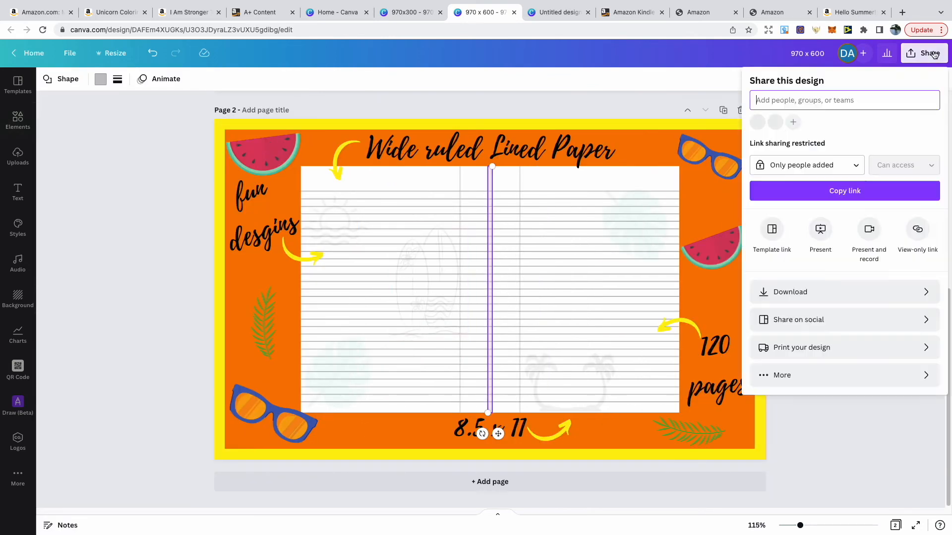
{"action": "left_click", "coordinate": [838, 295]}
{"action": "left_click", "coordinate": [837, 296]}
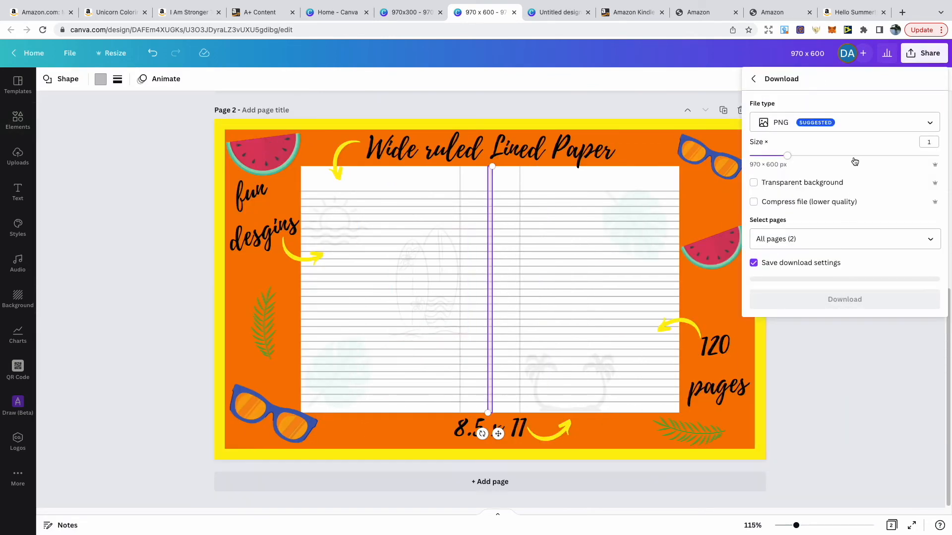
Step: Back in the A+ content editor, add the "Summer is here!" banner to the first image header module with keywords "Notebook Journal"
{"action": "left_click", "coordinate": [718, 14]}
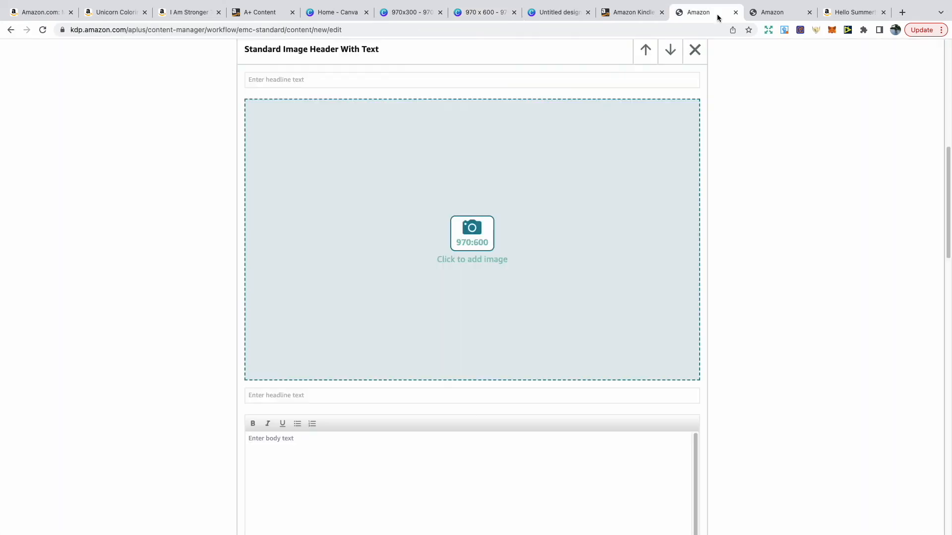
{"action": "left_click", "coordinate": [527, 220]}
{"action": "left_click", "coordinate": [442, 355]}
{"action": "type", "text": "Summer Notebook "}
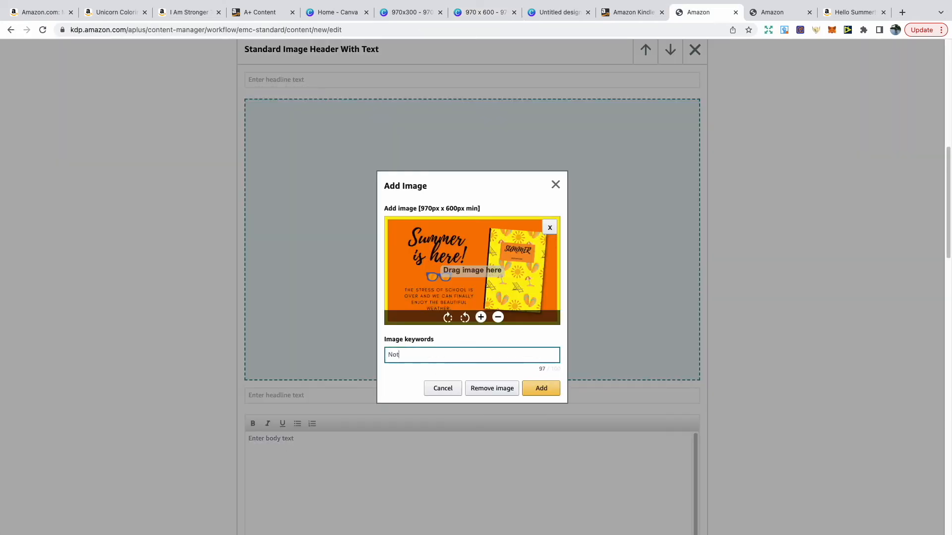
{"action": "type", "text": "Journal"}
{"action": "left_click", "coordinate": [541, 388]}
Step: Add the "Wide ruled Lined Paper" banner to the second image header module with keywords "Summer Notebook Kids"
{"action": "type", "text": "Summer Notebook Kids"}
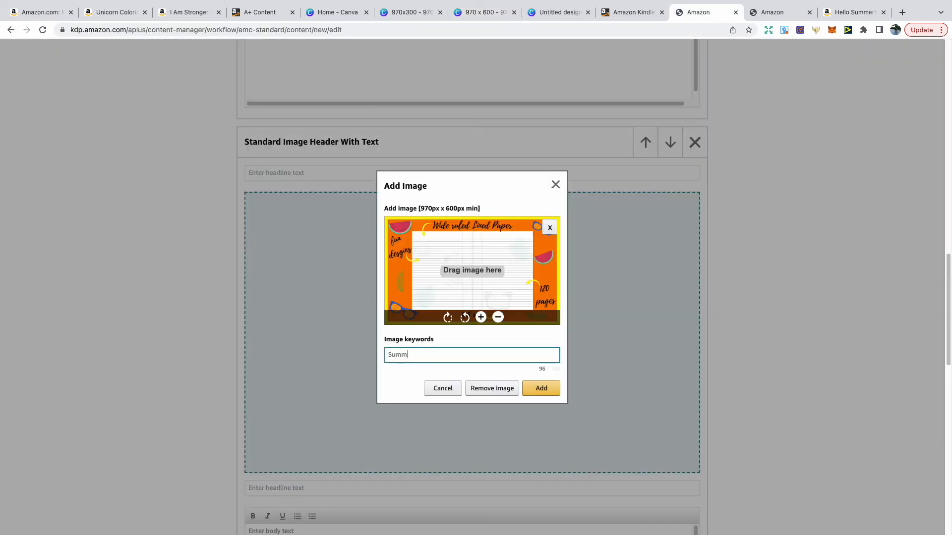
{"action": "left_click", "coordinate": [540, 389]}
{"action": "scroll", "coordinate": [539, 395], "scroll_direction": "down", "scroll_amount": 2}
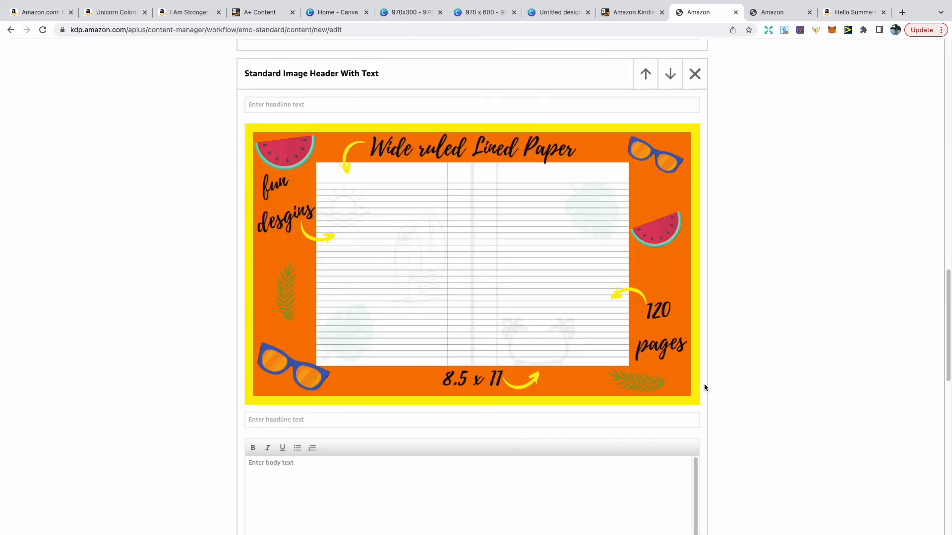
{"action": "scroll", "coordinate": [705, 386], "scroll_direction": "down", "scroll_amount": 2}
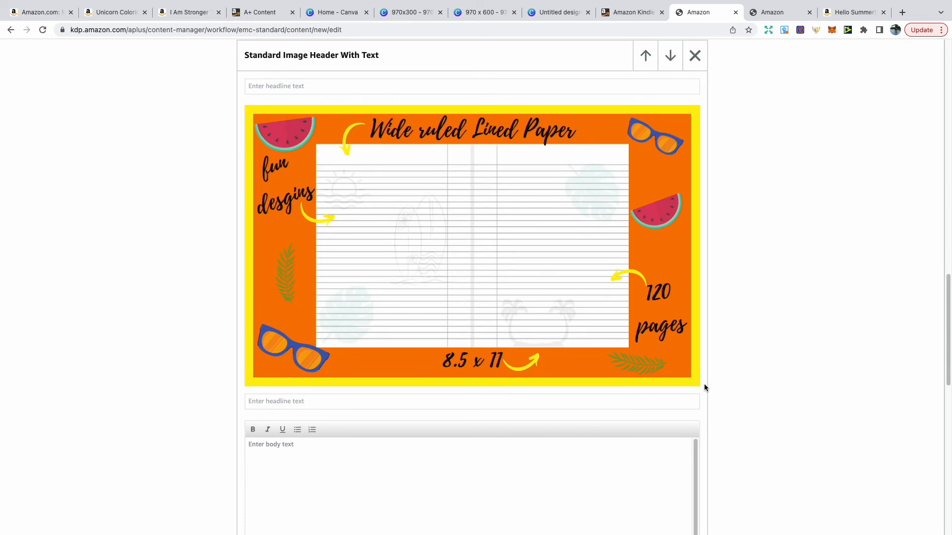
{"action": "scroll", "coordinate": [705, 385], "scroll_direction": "down", "scroll_amount": 2}
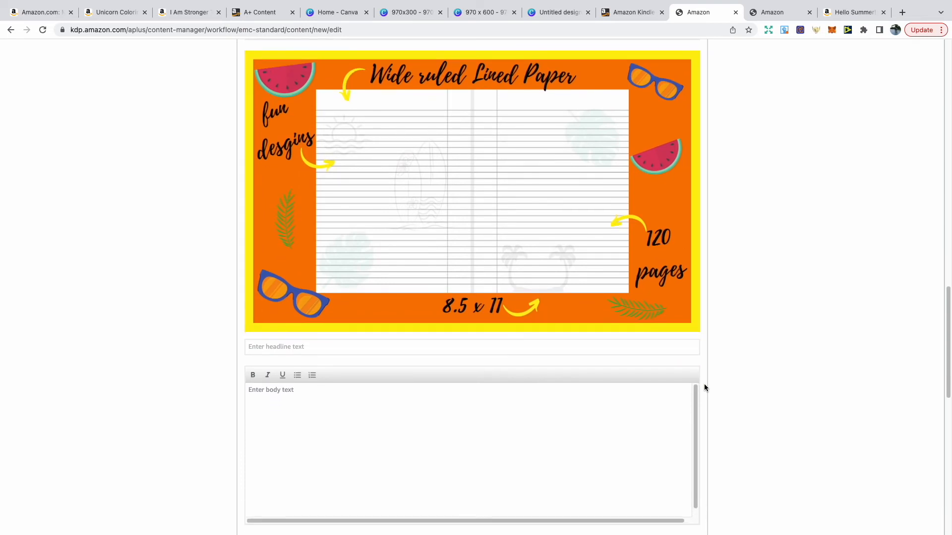
Step: Check the comparison chart's image slots and look through the notebook covers in the 150 × 300 px Canva design
{"action": "scroll", "coordinate": [704, 387], "scroll_direction": "down", "scroll_amount": 10}
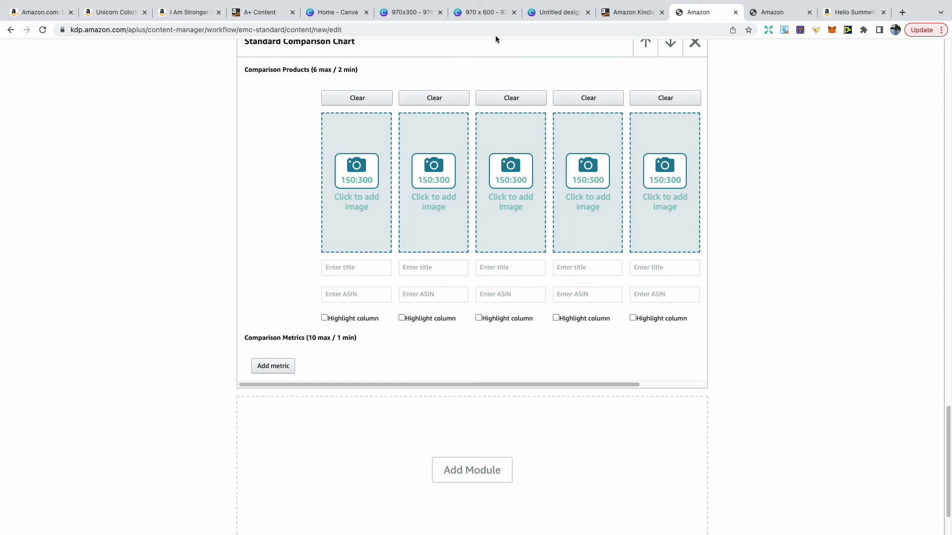
{"action": "left_click", "coordinate": [552, 13]}
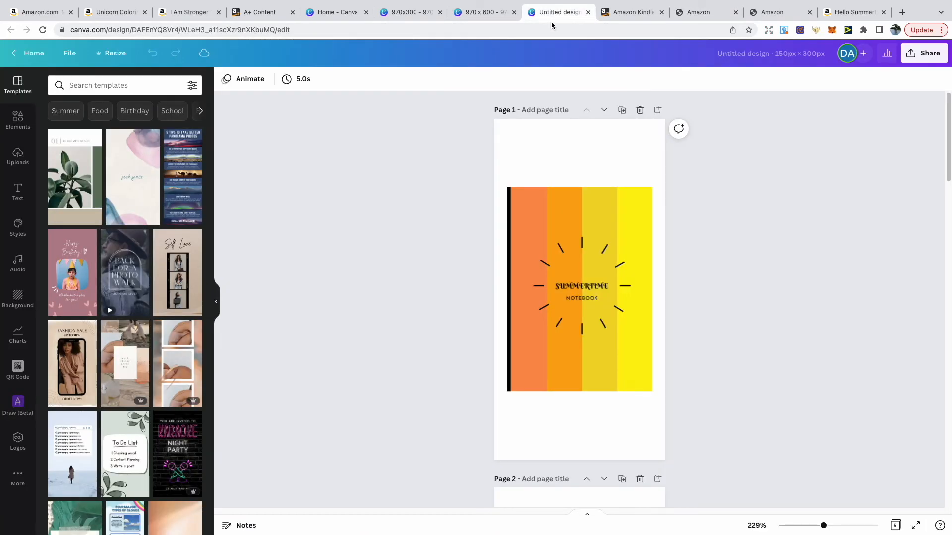
{"action": "scroll", "coordinate": [613, 317], "scroll_direction": "down", "scroll_amount": 2}
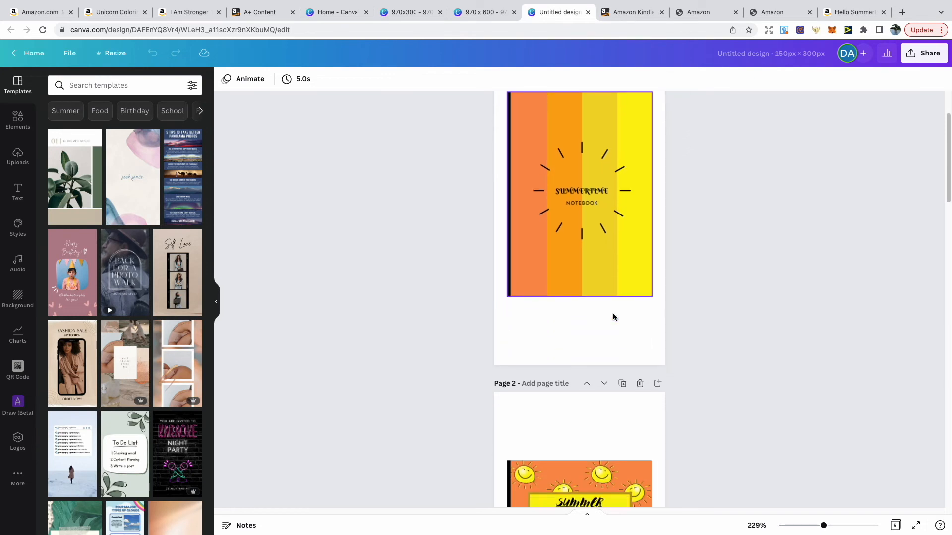
{"action": "scroll", "coordinate": [613, 316], "scroll_direction": "down", "scroll_amount": 7}
{"action": "scroll", "coordinate": [617, 331], "scroll_direction": "down", "scroll_amount": 12}
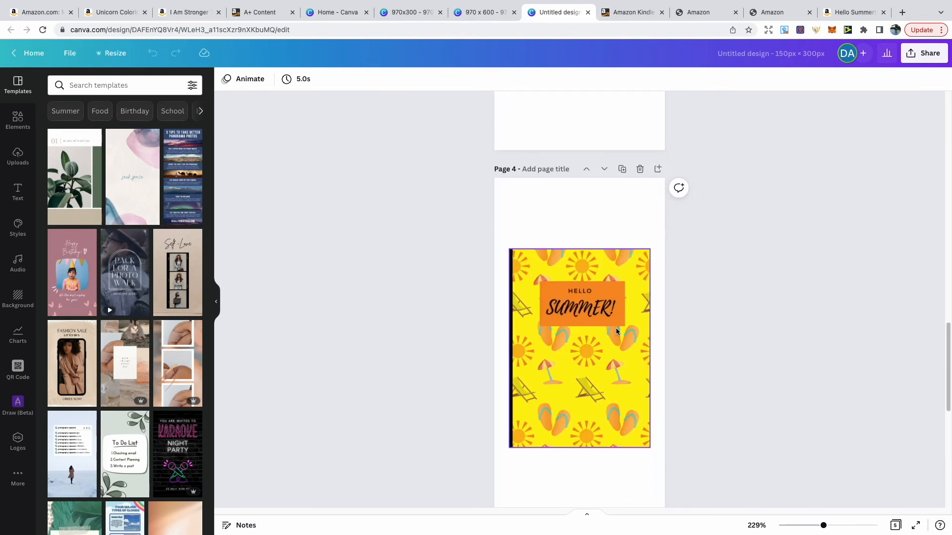
{"action": "scroll", "coordinate": [616, 328], "scroll_direction": "down", "scroll_amount": 9}
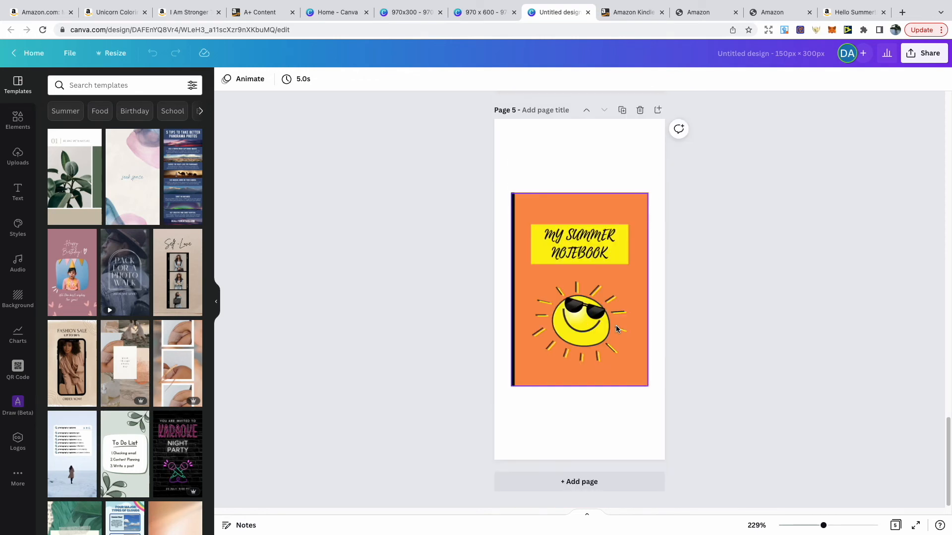
{"action": "scroll", "coordinate": [615, 329], "scroll_direction": "up", "scroll_amount": 4}
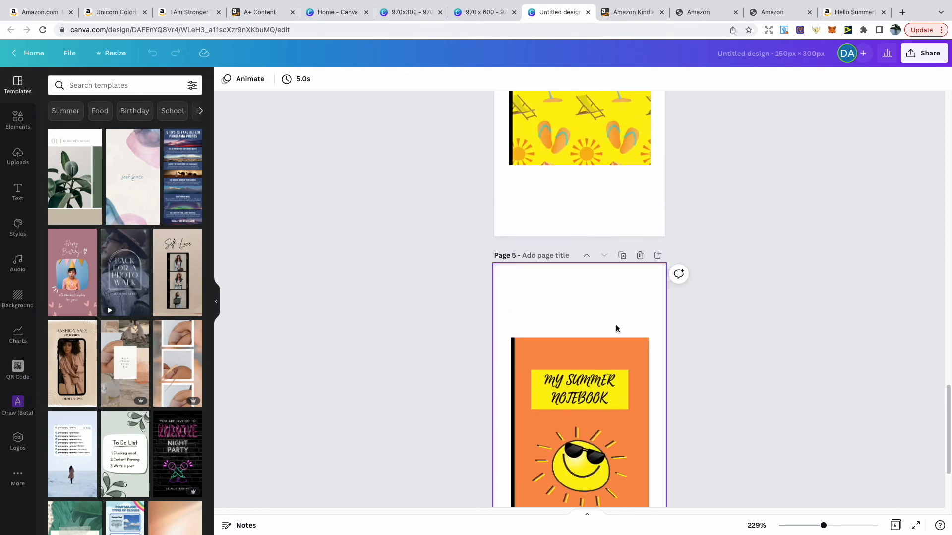
Step: Bring up the PNG download options for all five pages of the 150 × 300 px notebook cover design
{"action": "left_click", "coordinate": [600, 410]}
{"action": "scroll", "coordinate": [599, 411], "scroll_direction": "down", "scroll_amount": 2}
{"action": "left_click", "coordinate": [749, 366]}
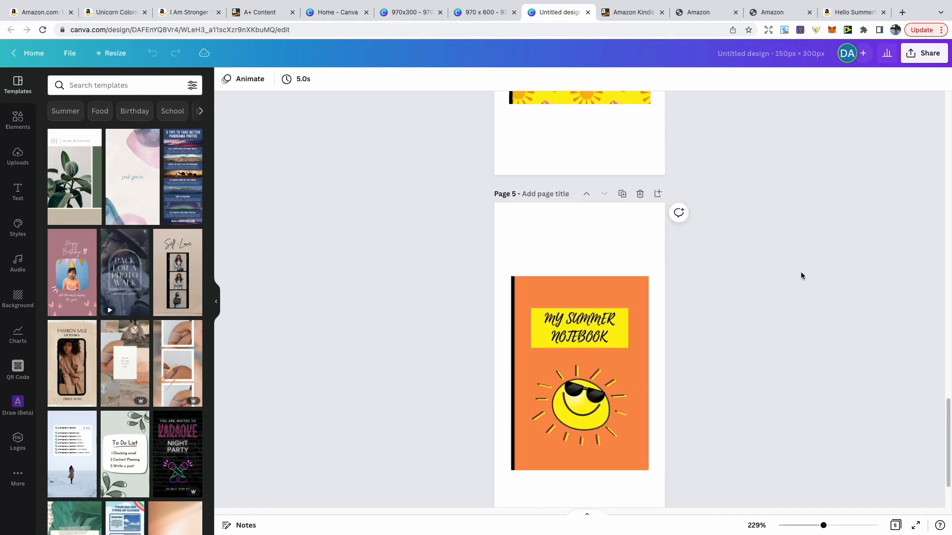
{"action": "left_click", "coordinate": [931, 56]}
{"action": "left_click", "coordinate": [849, 297]}
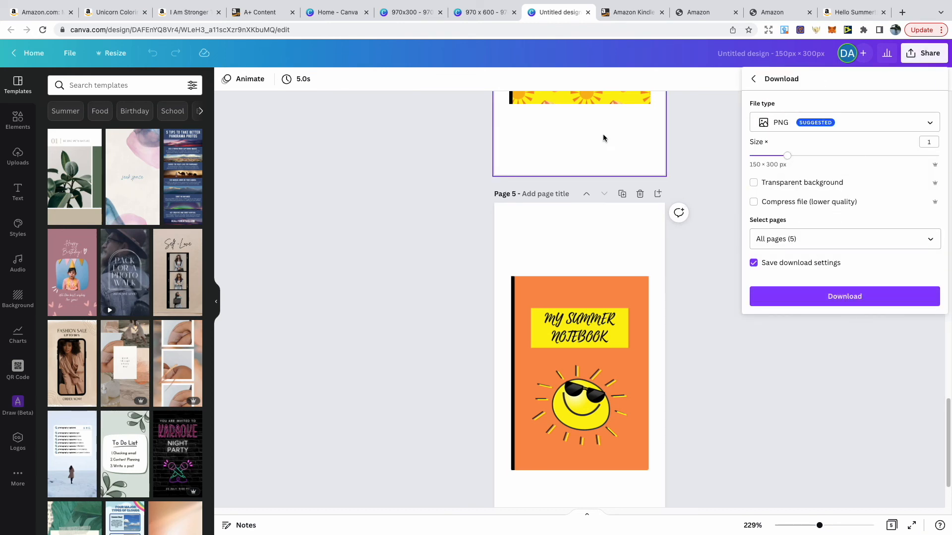
Step: Switch to the completed A+ content draft and view the value options for the comparison chart's "120 Pages" metric
{"action": "left_click", "coordinate": [757, 15]}
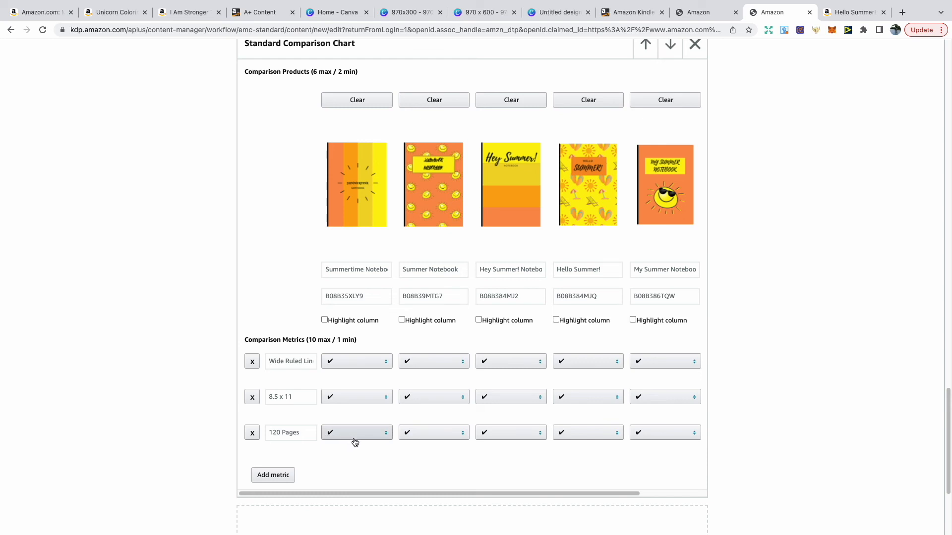
{"action": "left_click", "coordinate": [382, 441]}
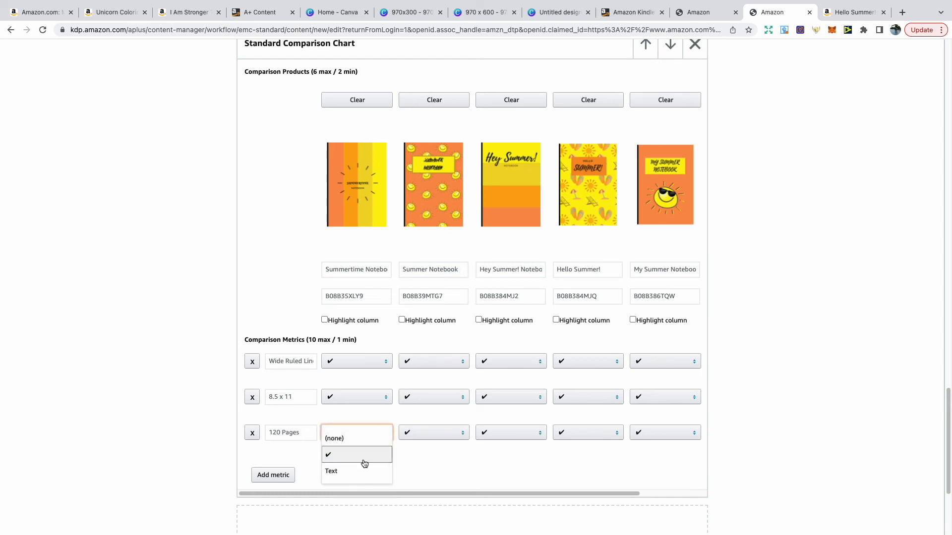
{"action": "left_click", "coordinate": [442, 456]}
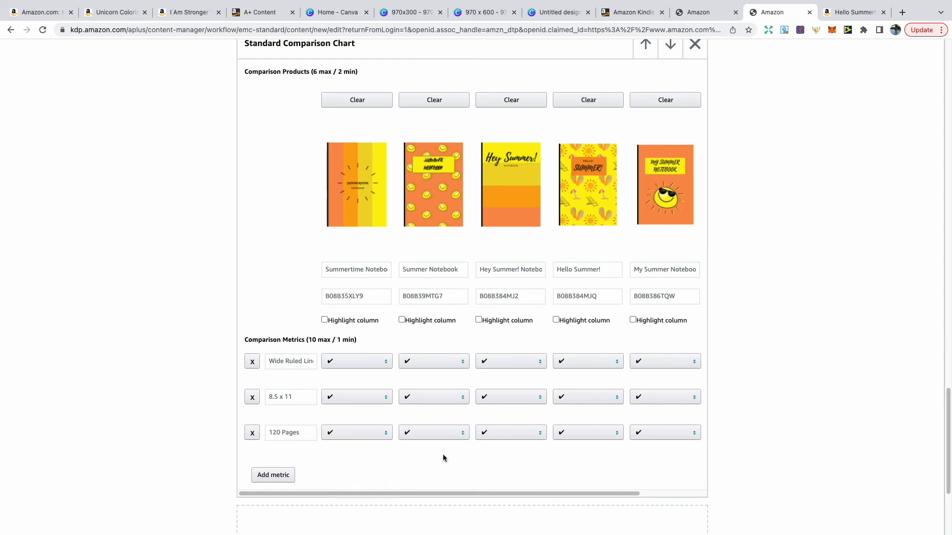
Step: Advance the completed "summer notebook" content to the Apply ASINs stage
{"action": "scroll", "coordinate": [442, 454], "scroll_direction": "down", "scroll_amount": 1}
{"action": "scroll", "coordinate": [652, 435], "scroll_direction": "up", "scroll_amount": 20}
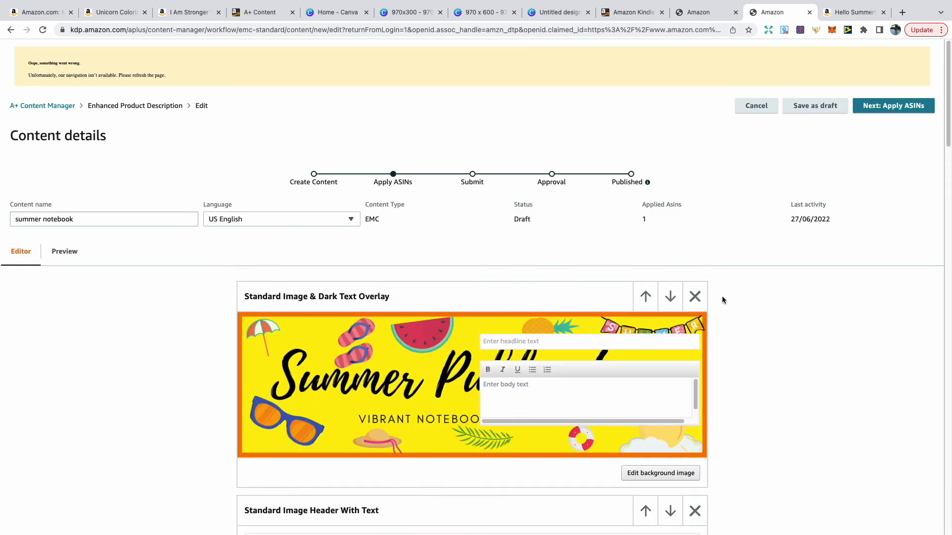
{"action": "left_click", "coordinate": [874, 114]}
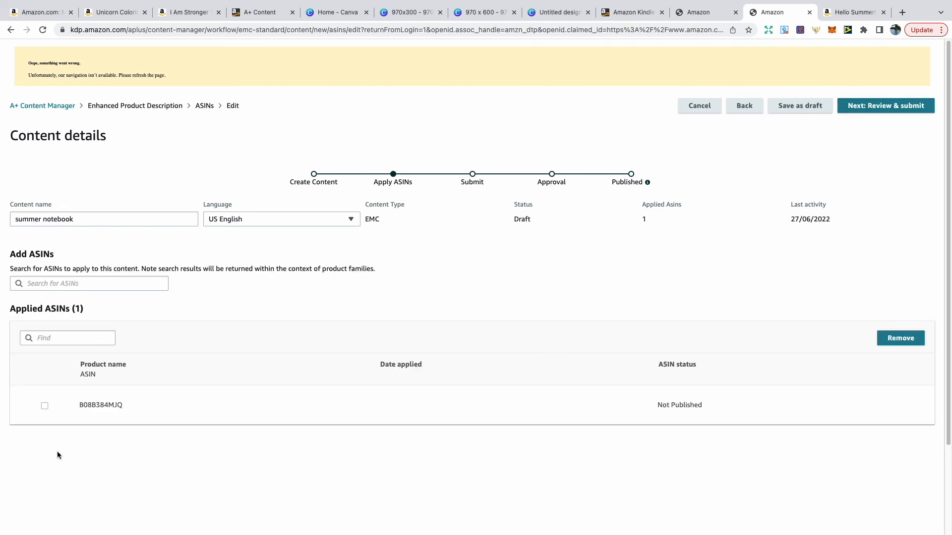
Step: Check the ASIN search and the applied ASIN B08B384MJQ, and advance the content to the review and submit stage
{"action": "left_click", "coordinate": [81, 287]}
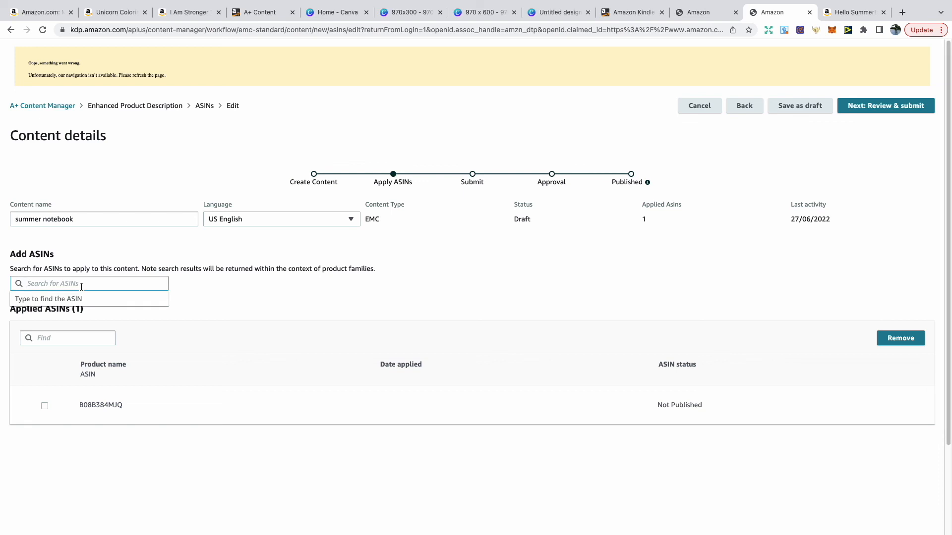
{"action": "left_click_drag", "start_coordinate": [137, 409], "coordinate": [76, 404]}
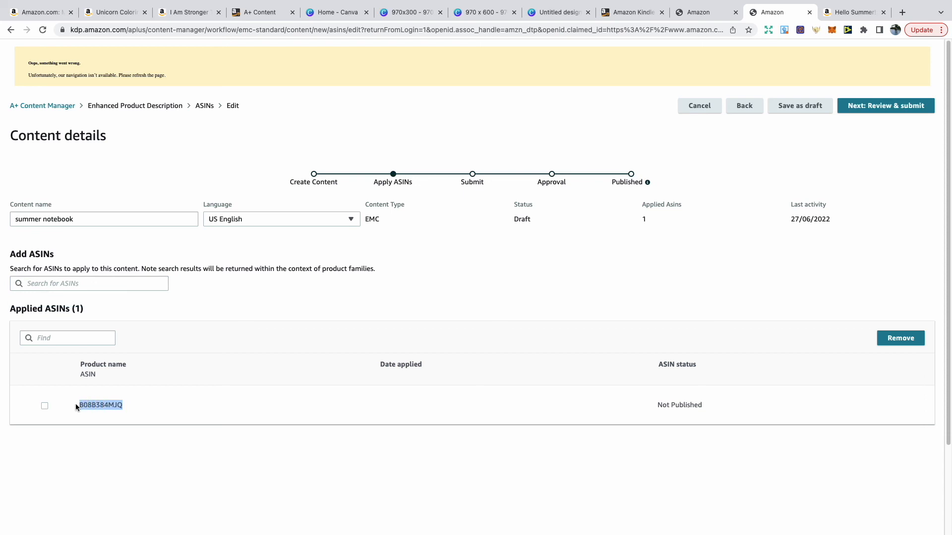
{"action": "left_click", "coordinate": [236, 306]}
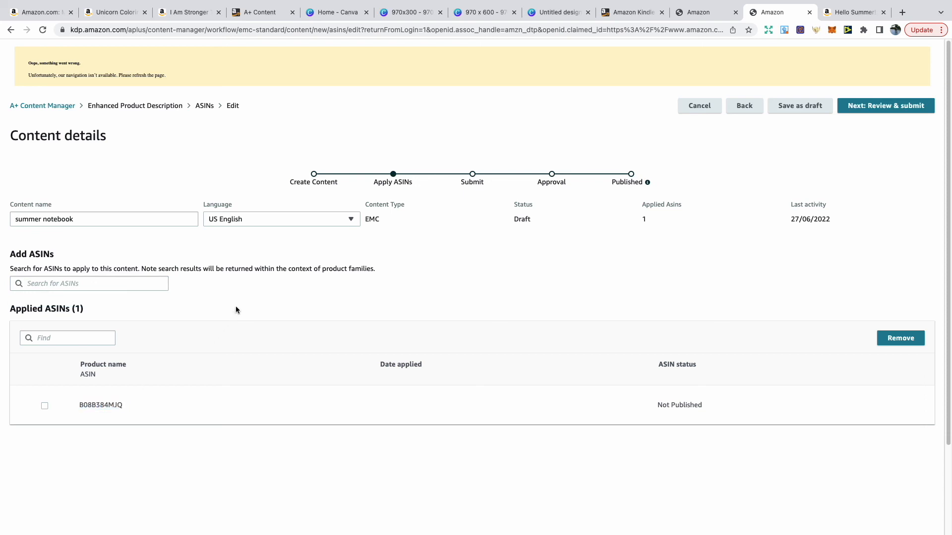
{"action": "left_click", "coordinate": [862, 107]}
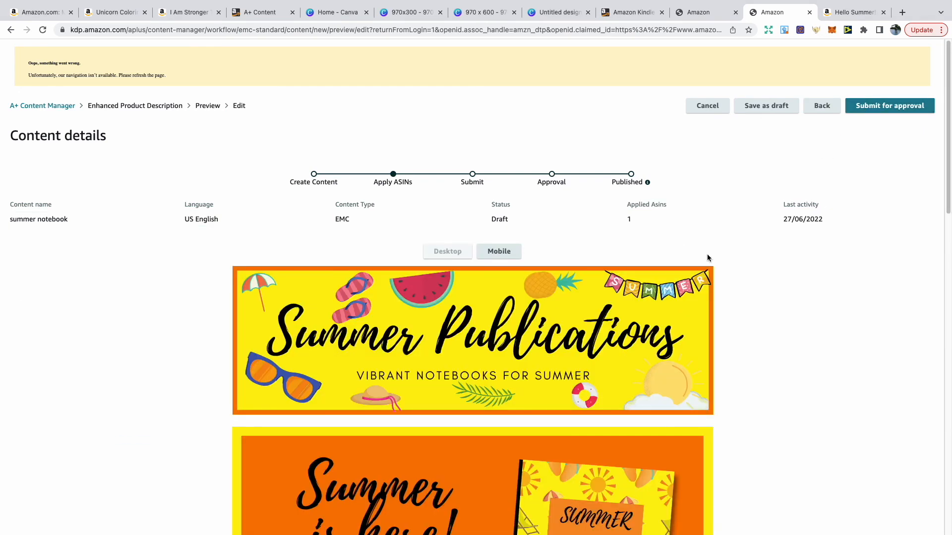
Step: Review the desktop preview of the A+ content, from the banners down to the comparison chart and the applied ASINs
{"action": "scroll", "coordinate": [707, 257], "scroll_direction": "down", "scroll_amount": 4}
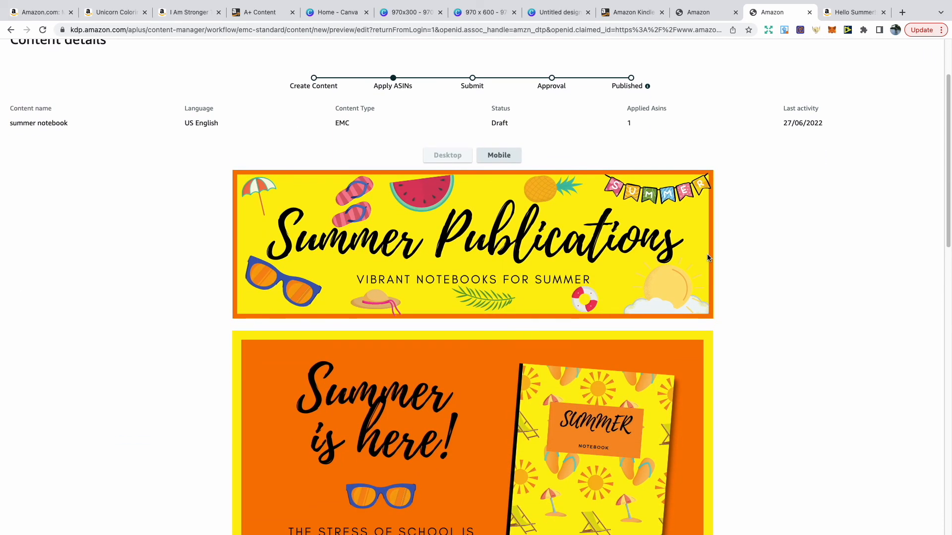
{"action": "scroll", "coordinate": [708, 257], "scroll_direction": "down", "scroll_amount": 8}
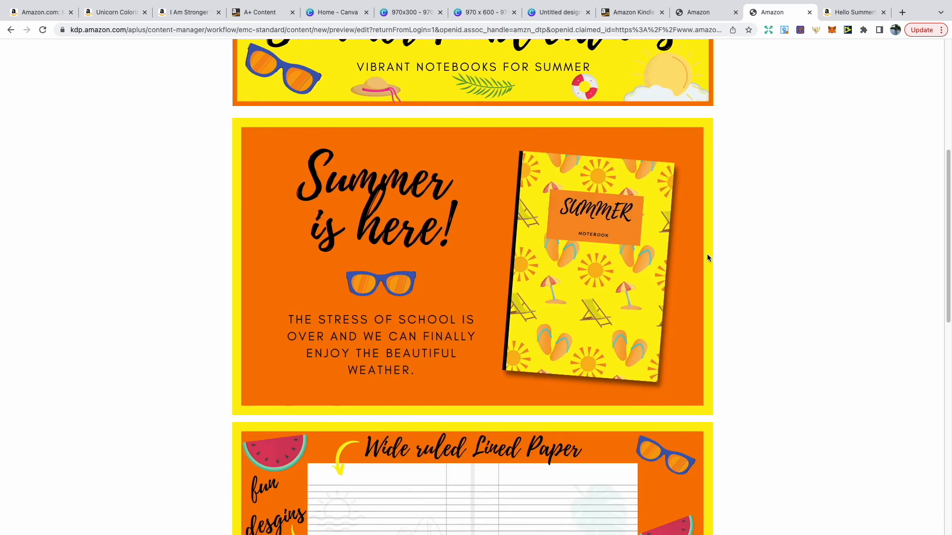
{"action": "scroll", "coordinate": [707, 255], "scroll_direction": "down", "scroll_amount": 16}
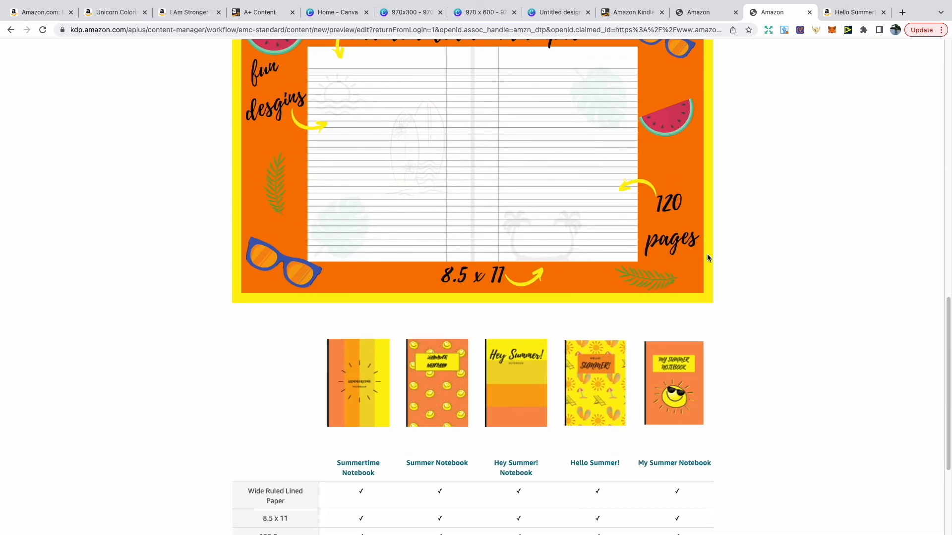
{"action": "scroll", "coordinate": [706, 254], "scroll_direction": "down", "scroll_amount": 7}
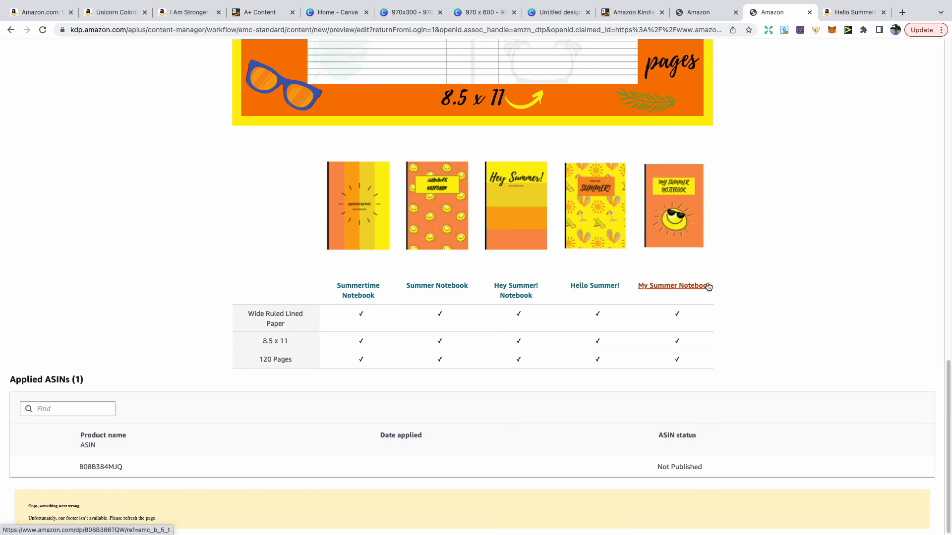
{"action": "scroll", "coordinate": [708, 287], "scroll_direction": "up", "scroll_amount": 15}
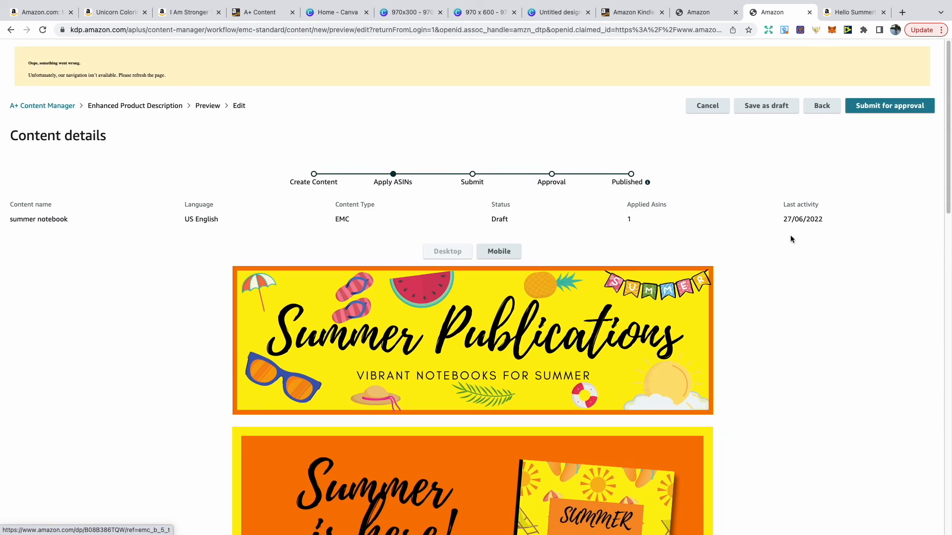